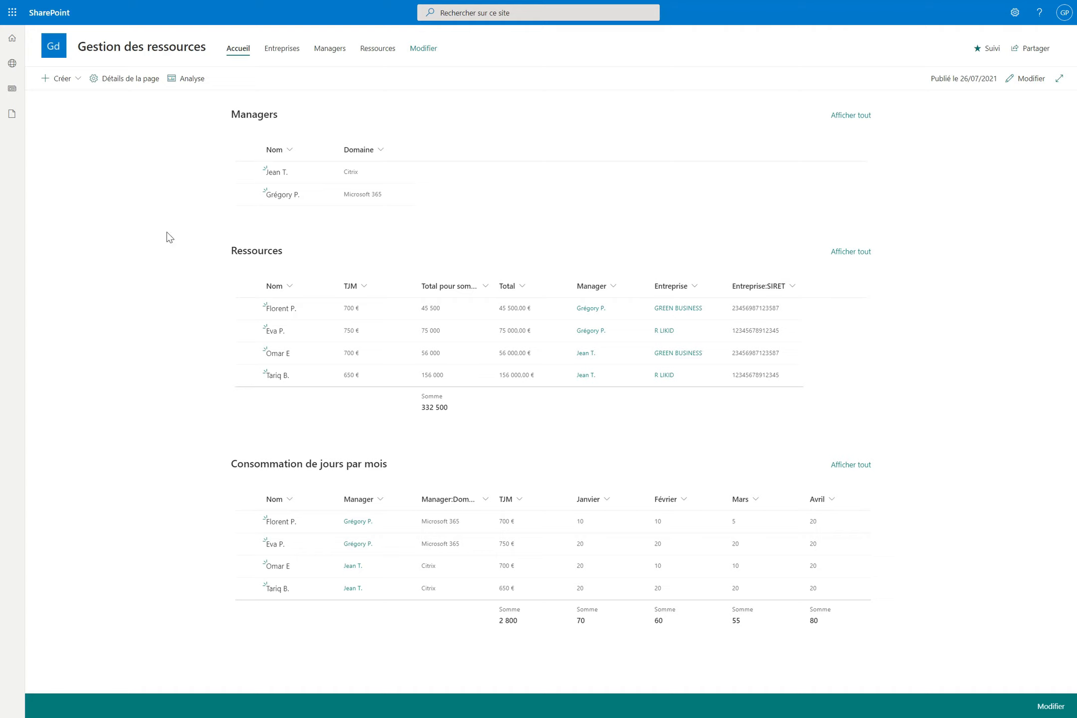
- Filter the Ressources and Consommation de jours par mois lists by selecting each manager in the Managers list
mouse_move(250, 175)
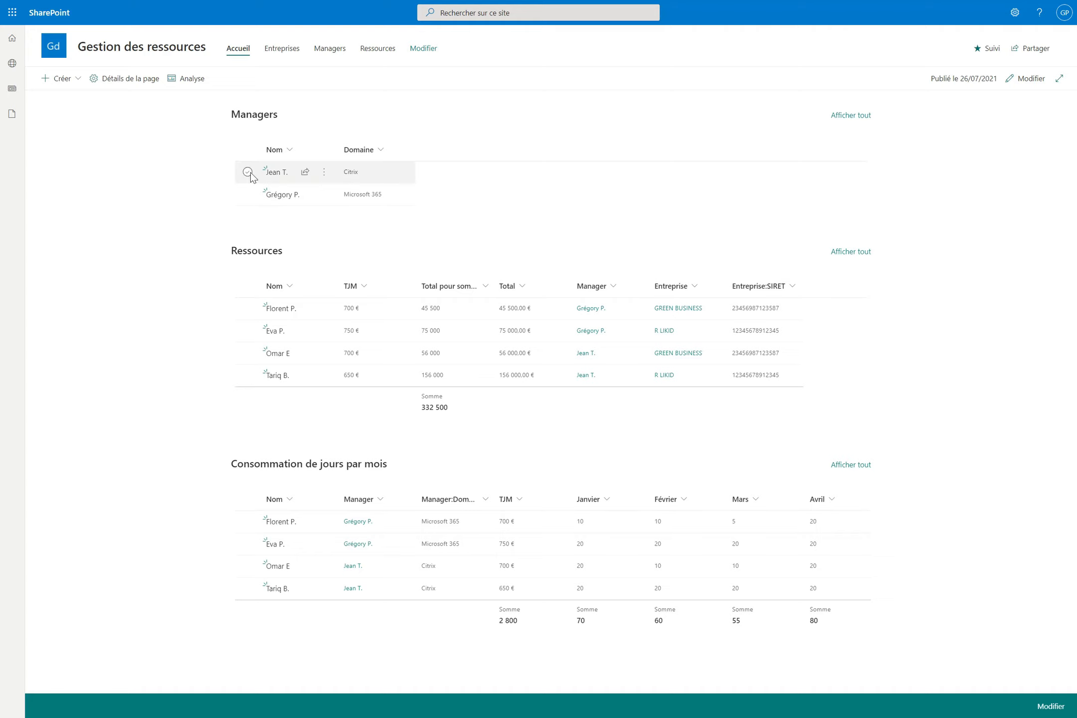
click(247, 195)
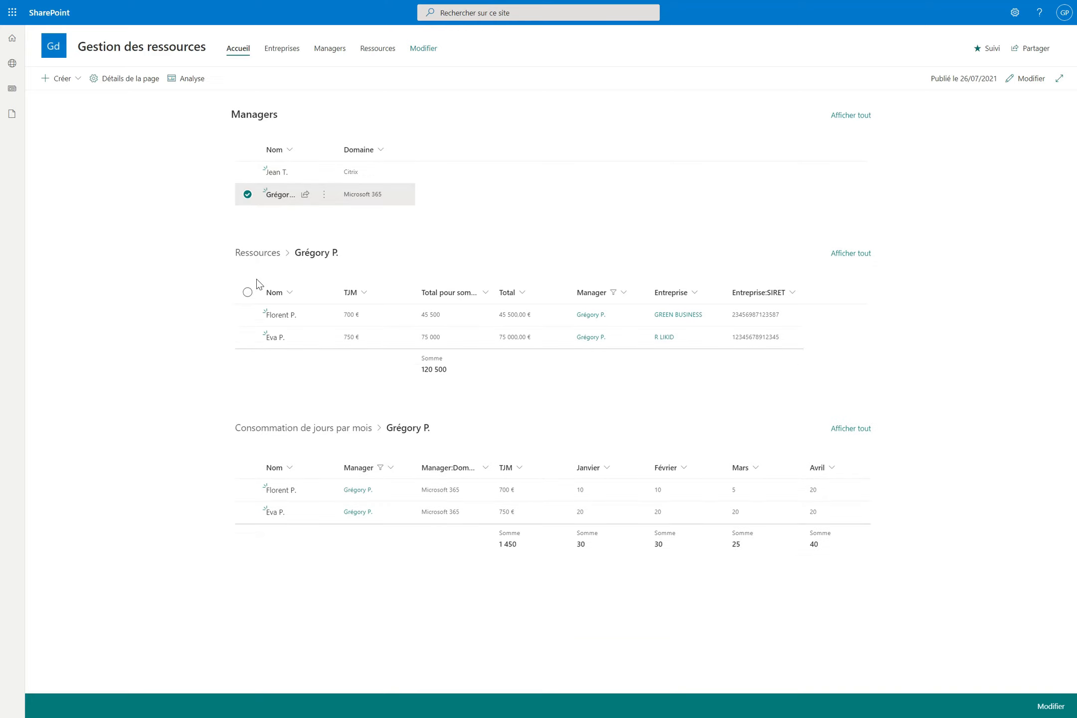
mouse_move(257, 444)
click(248, 172)
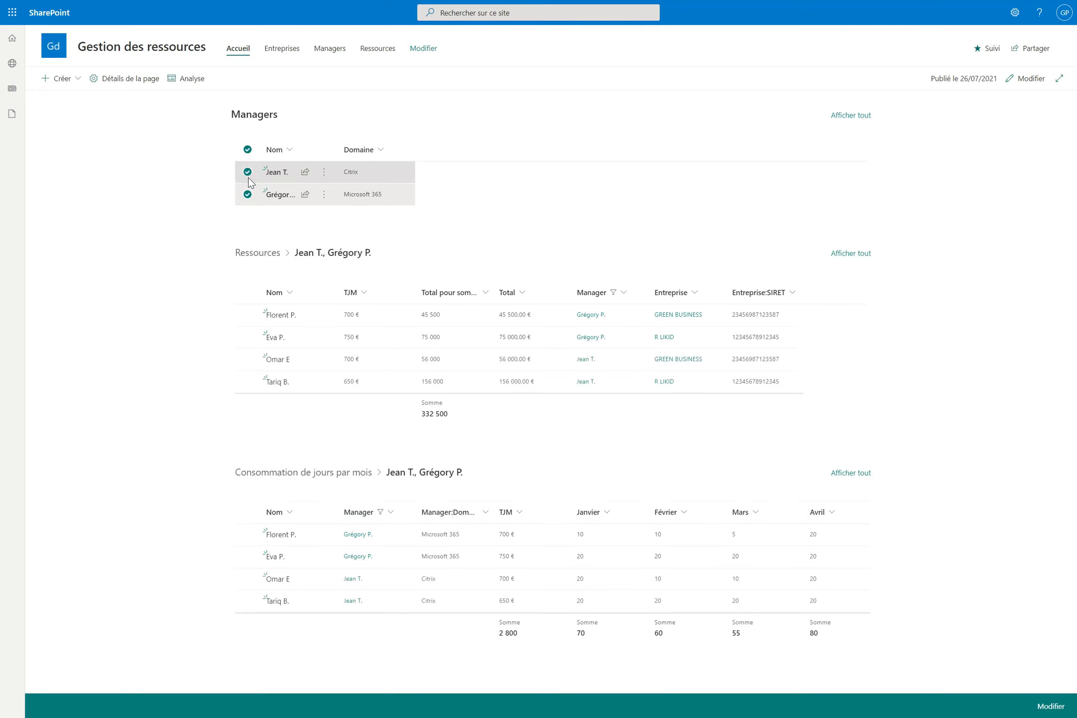
click(248, 195)
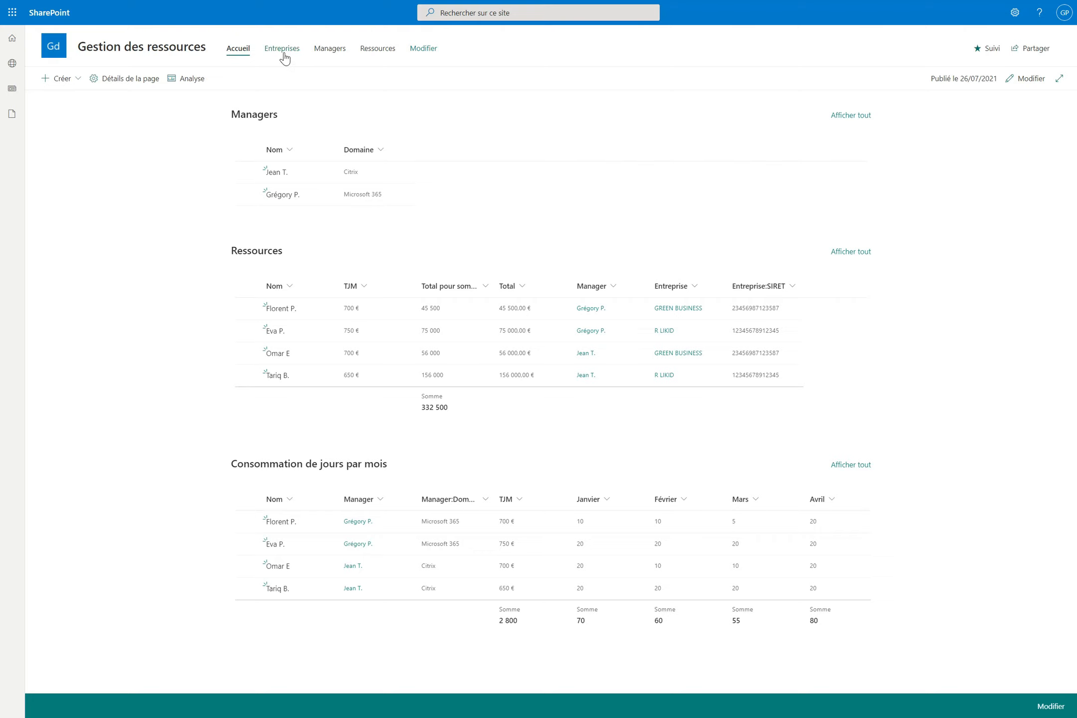
- View the site's Managers, Entreprises and Ressources lists one after the other
click(327, 54)
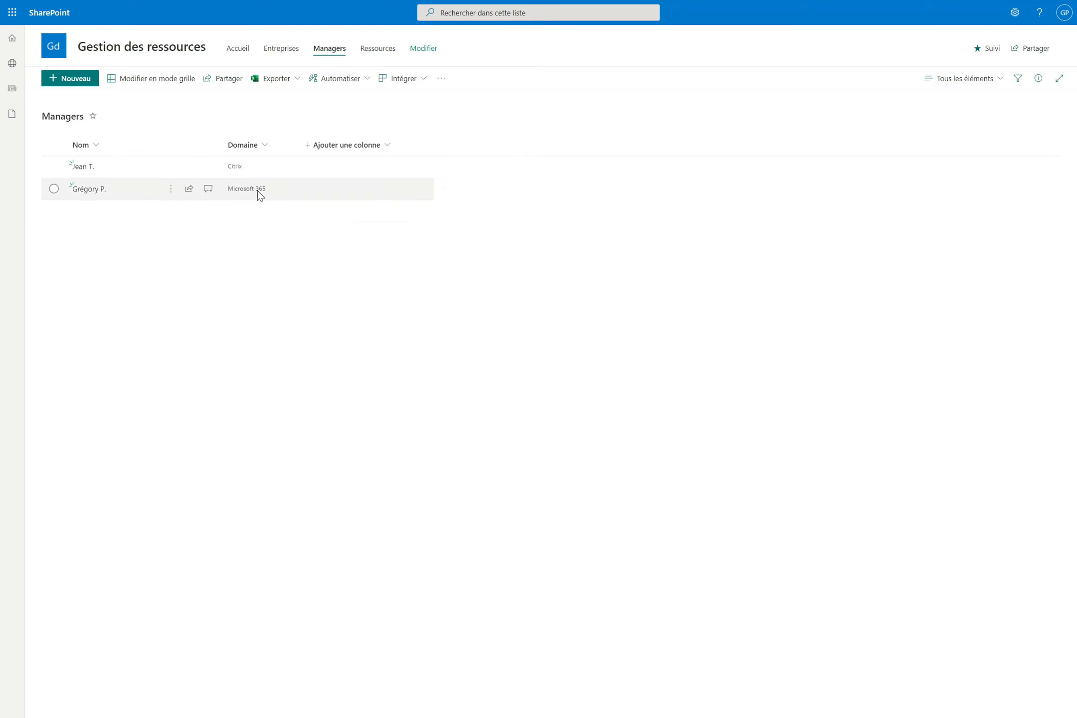
click(282, 49)
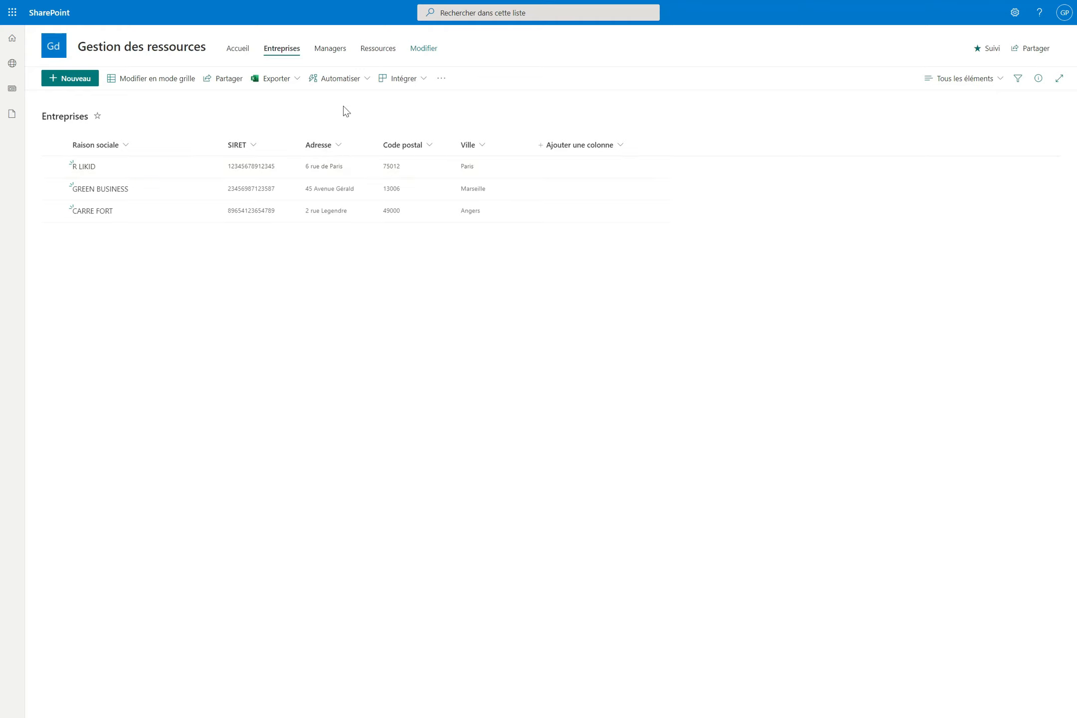
click(376, 52)
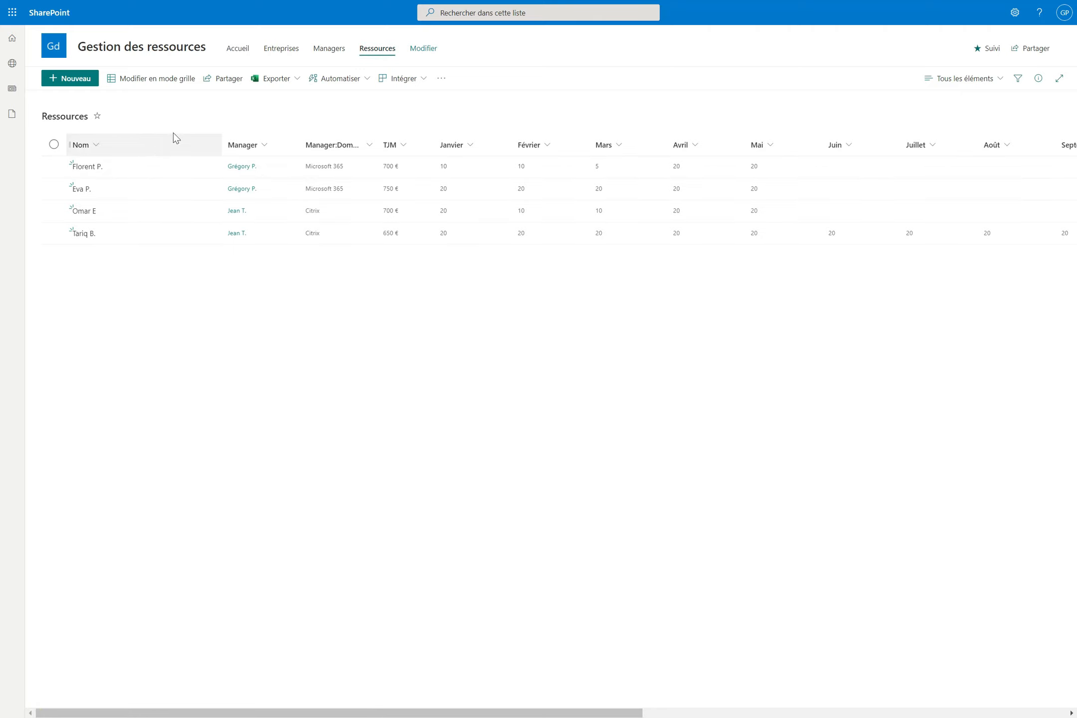
- Open the list settings of the Ressources list at its column overview
click(1016, 12)
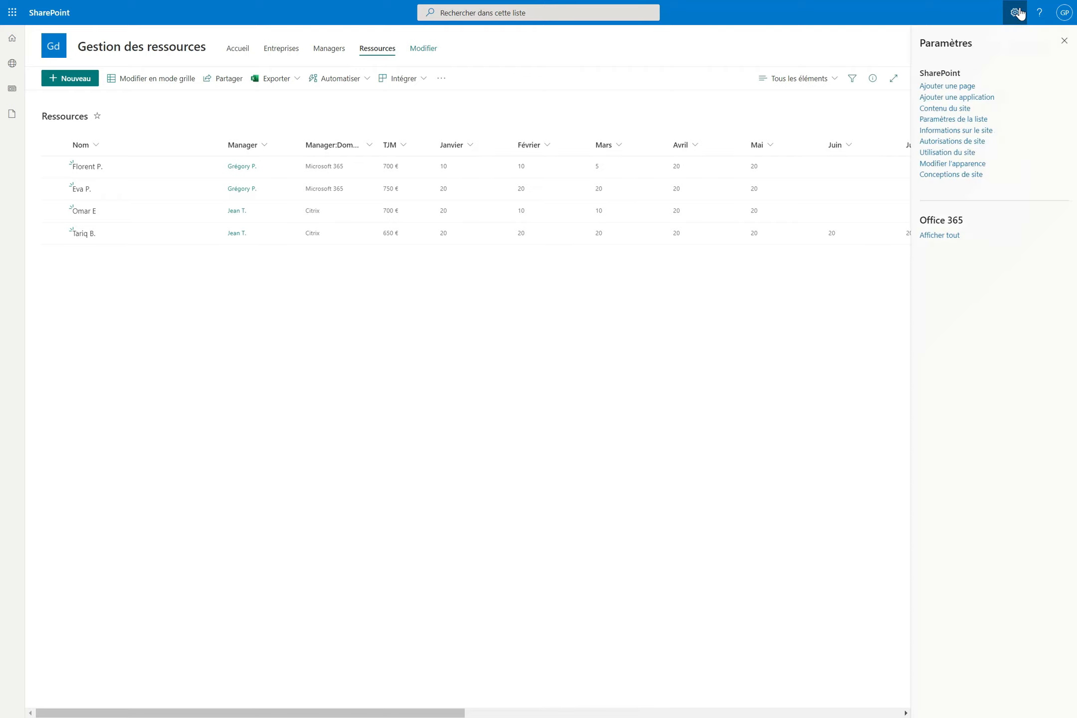
click(958, 120)
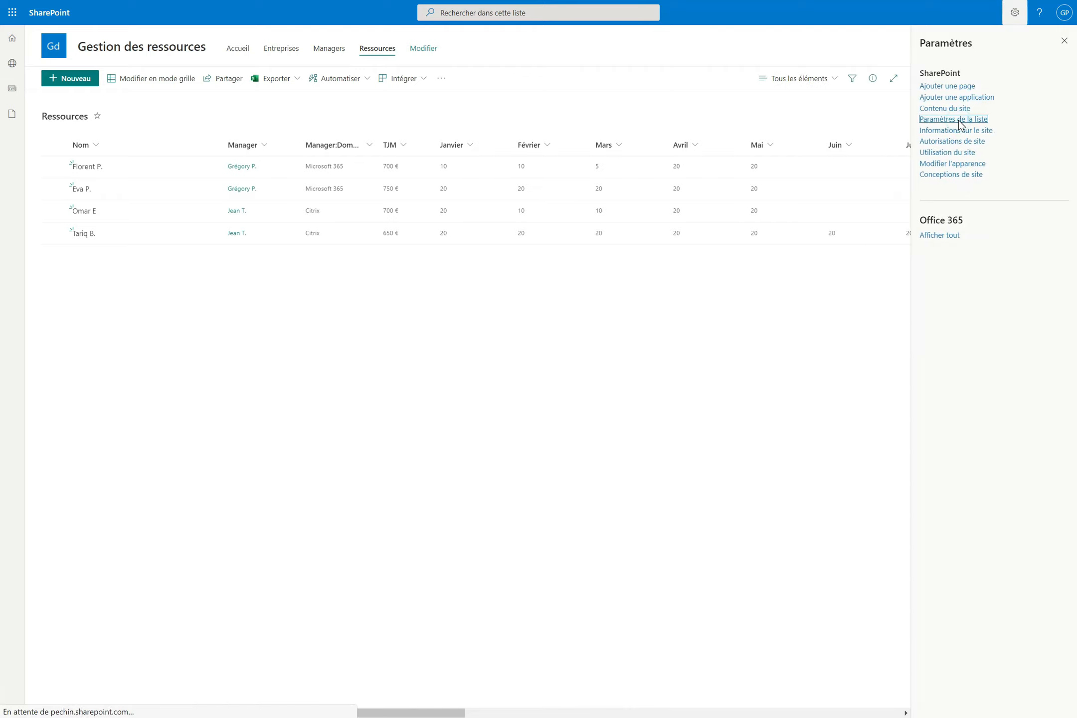
scroll(533, 419, down, 2)
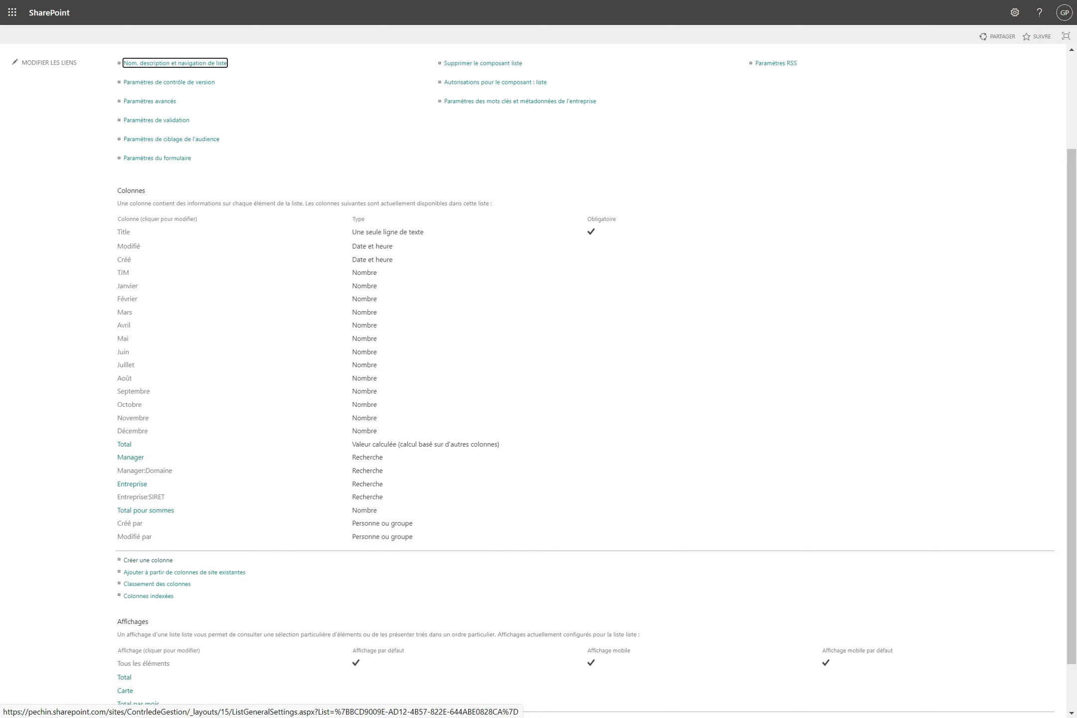
- Examine the formula of the calculated Total column and close the column's settings
click(124, 444)
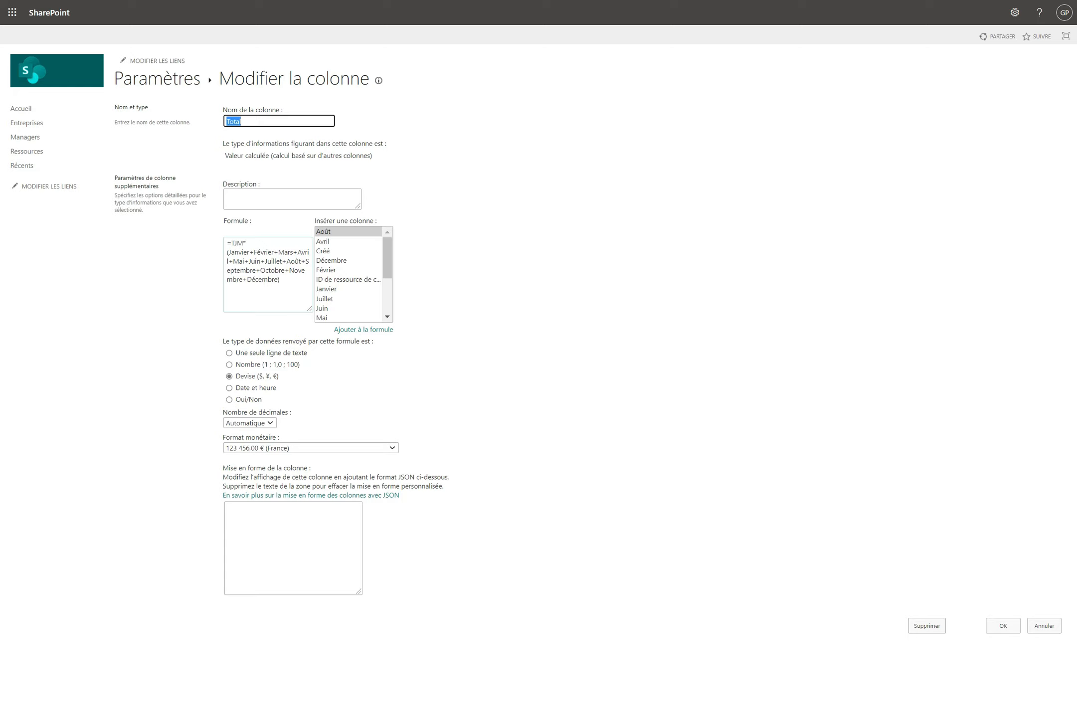
drag(244, 244, 237, 243)
click(236, 249)
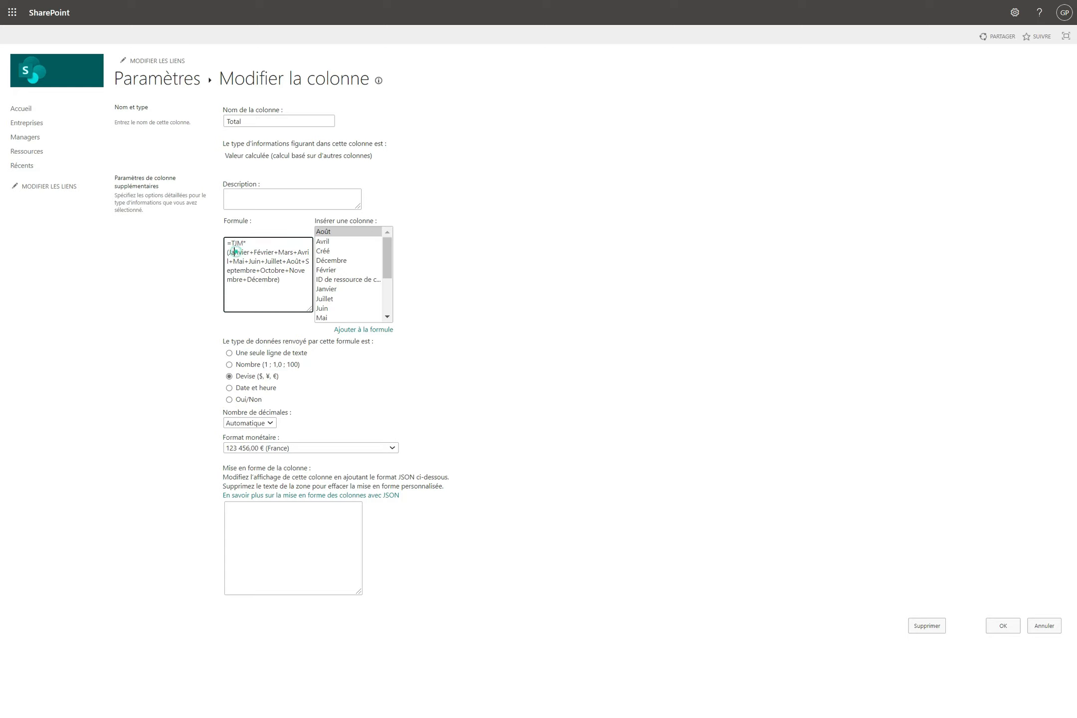
click(266, 251)
double_click(284, 252)
click(298, 249)
click(1013, 632)
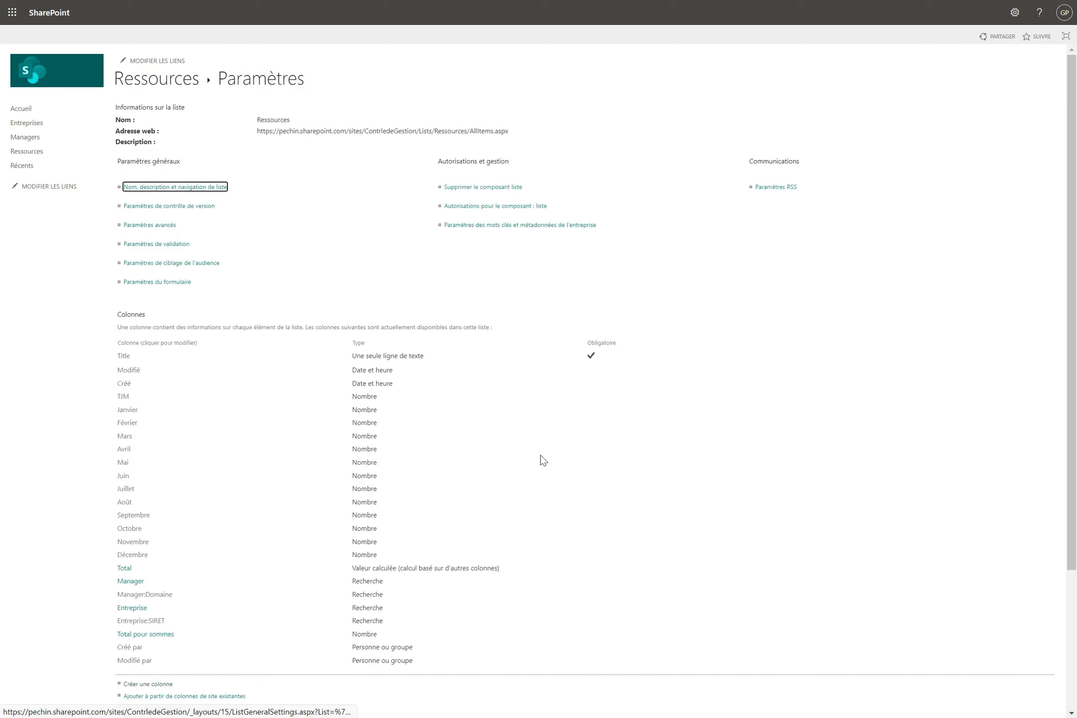
- Examine the Manager lookup column's settings, including the available source columns, and return to the list settings
scroll(310, 520, down, 2)
scroll(310, 520, down, 3)
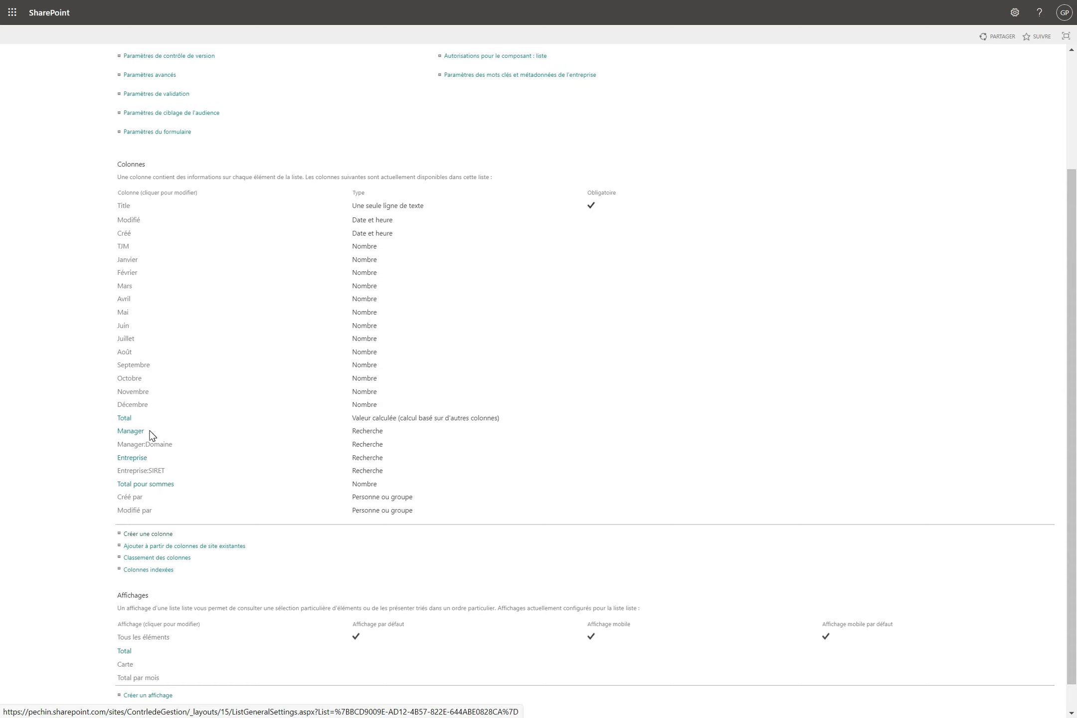
click(135, 431)
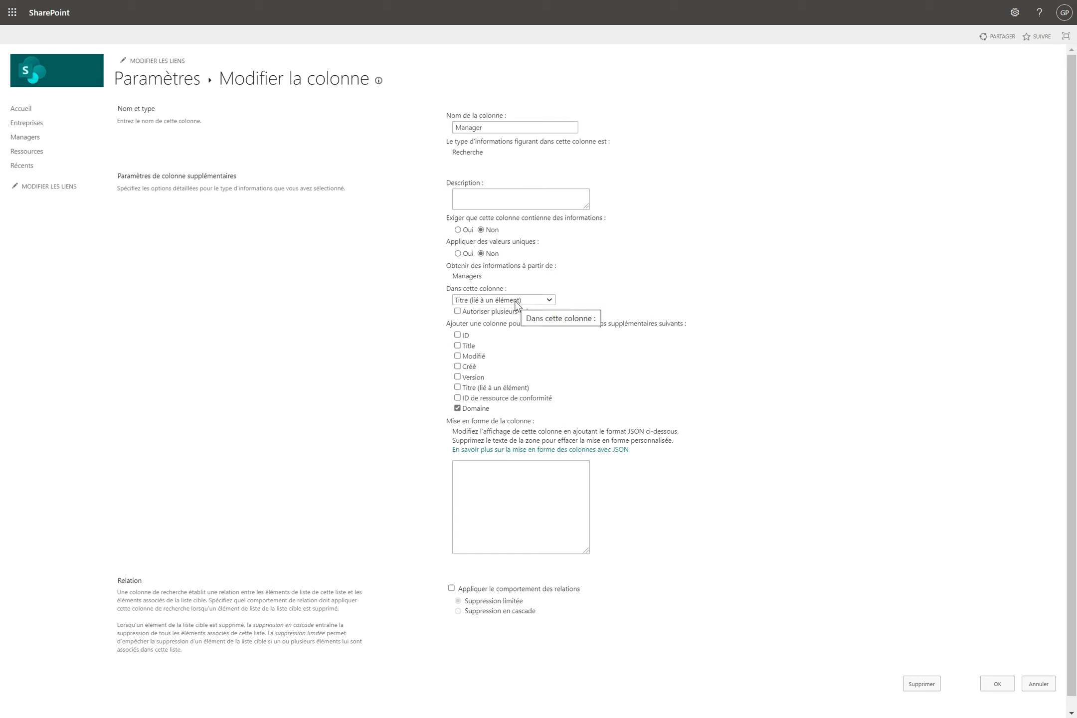
click(494, 300)
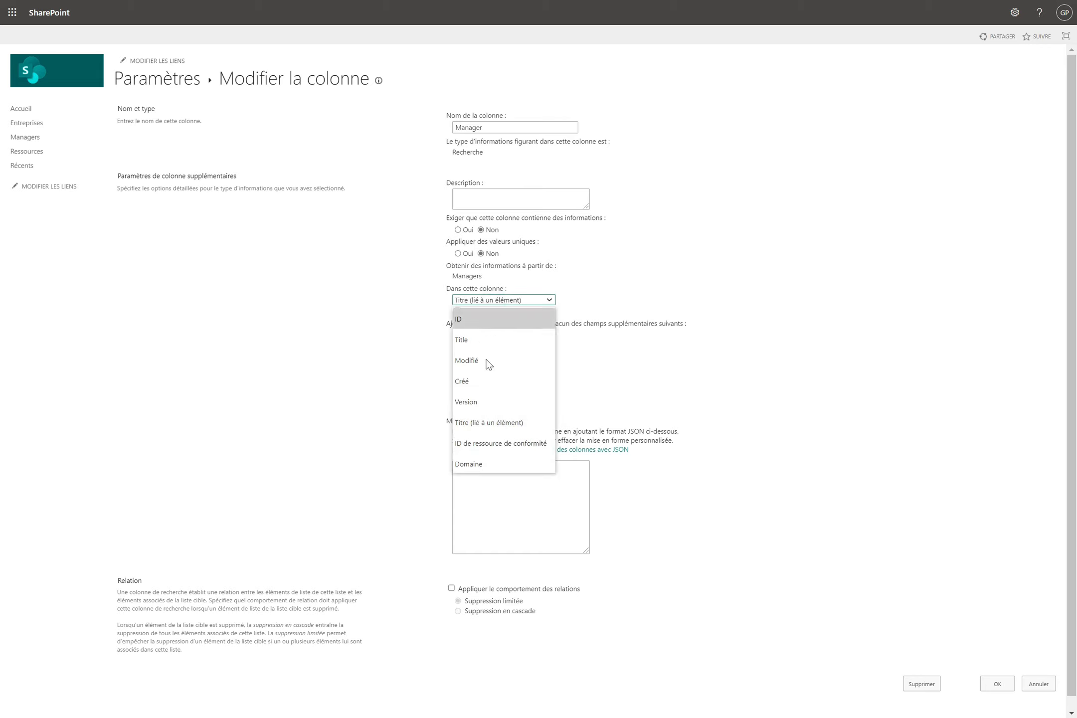
click(389, 404)
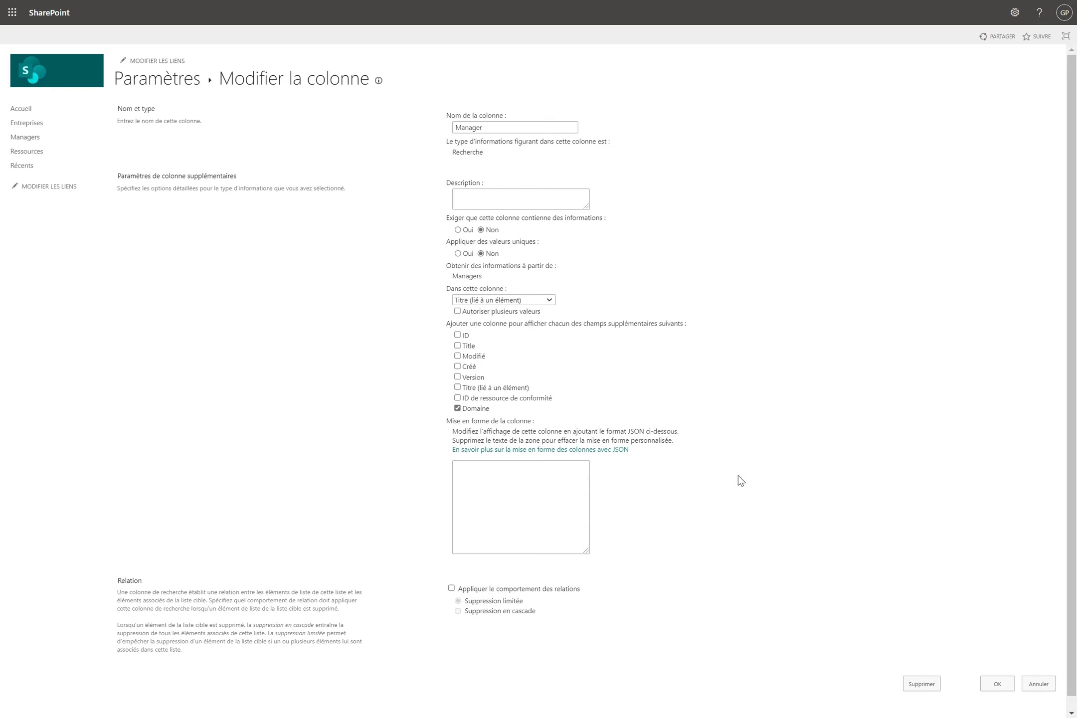
click(996, 688)
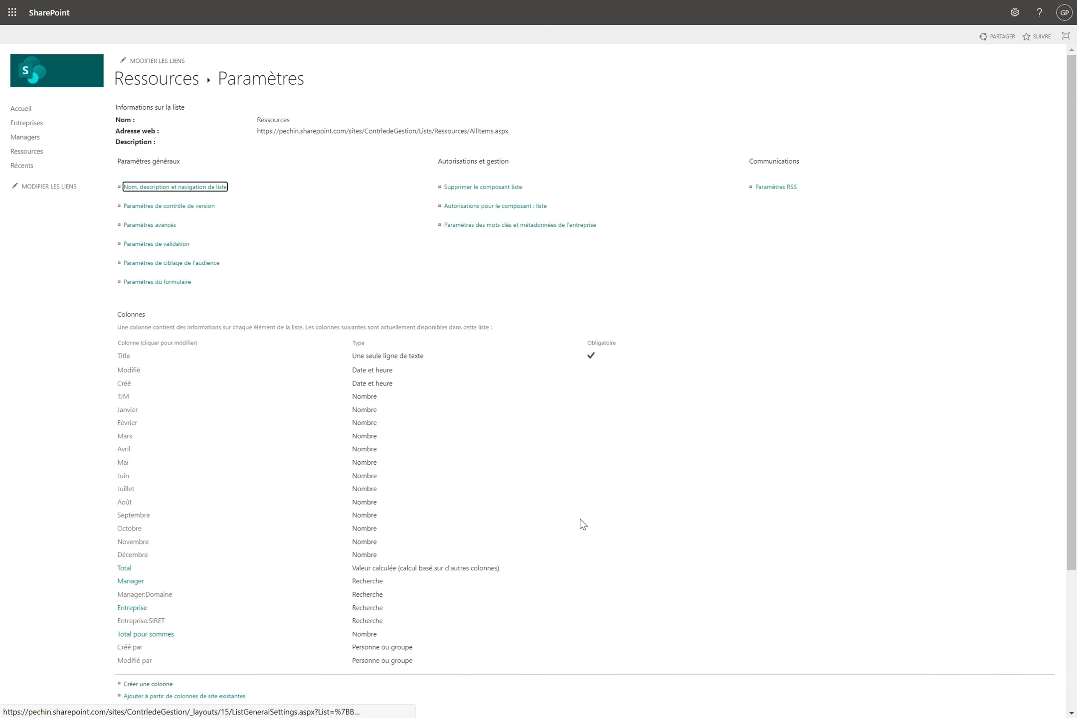
- Set up a new lookup (Recherche) column named "Manager 2" that gets its information from the Managers list
click(141, 684)
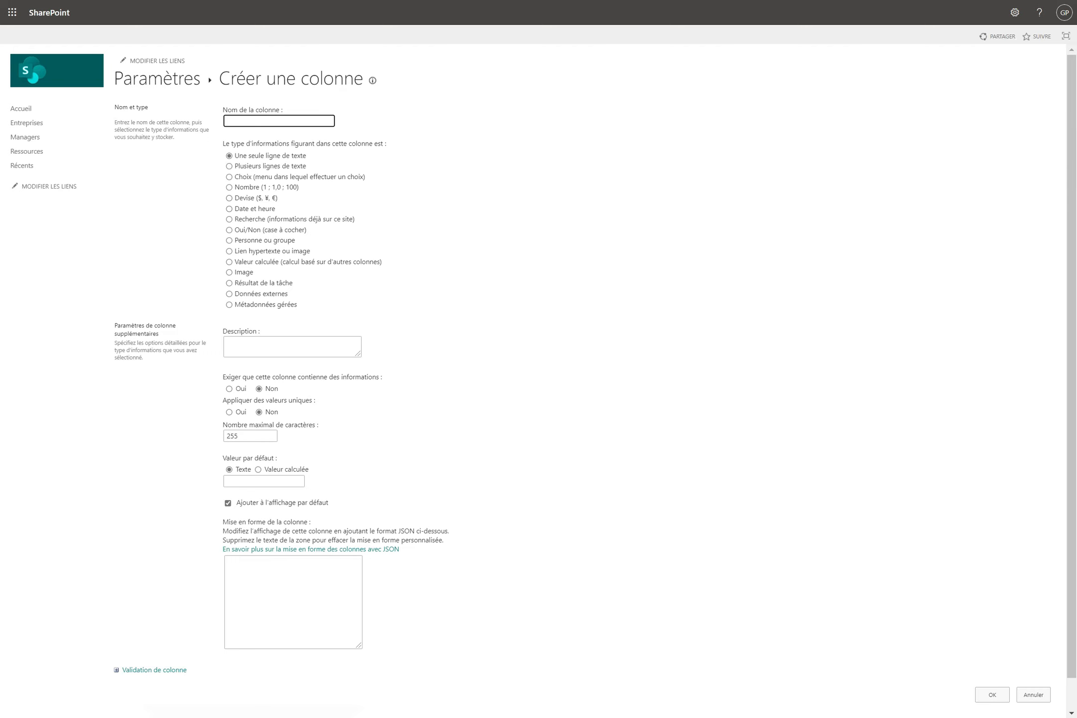
text(Man)
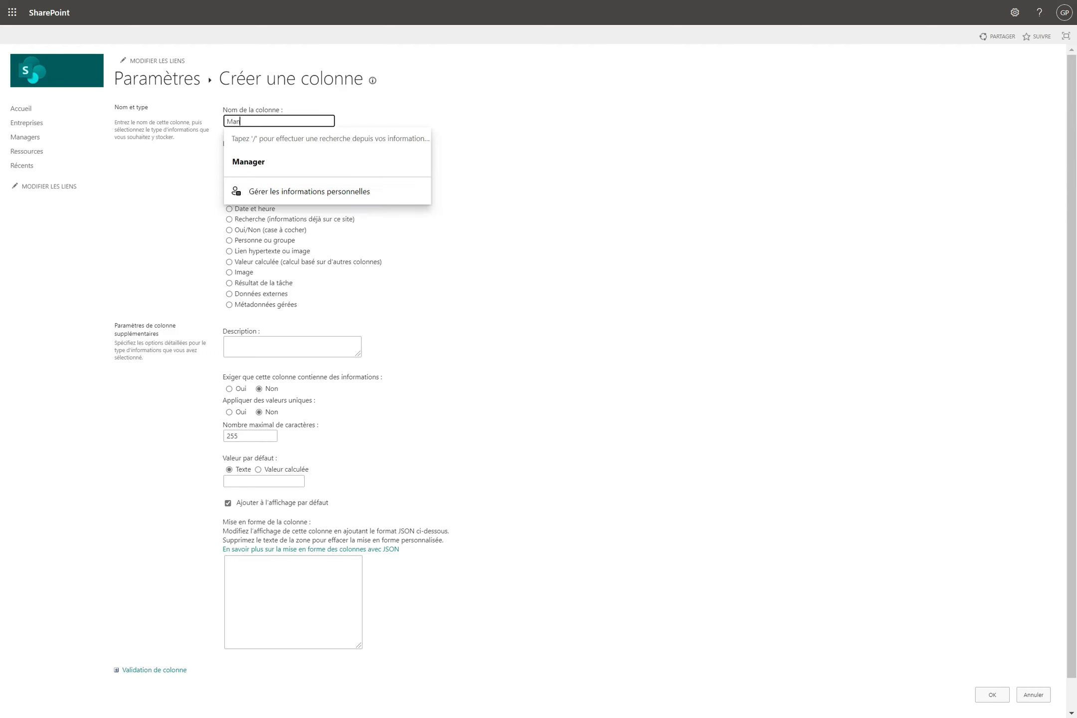
text(ager 2)
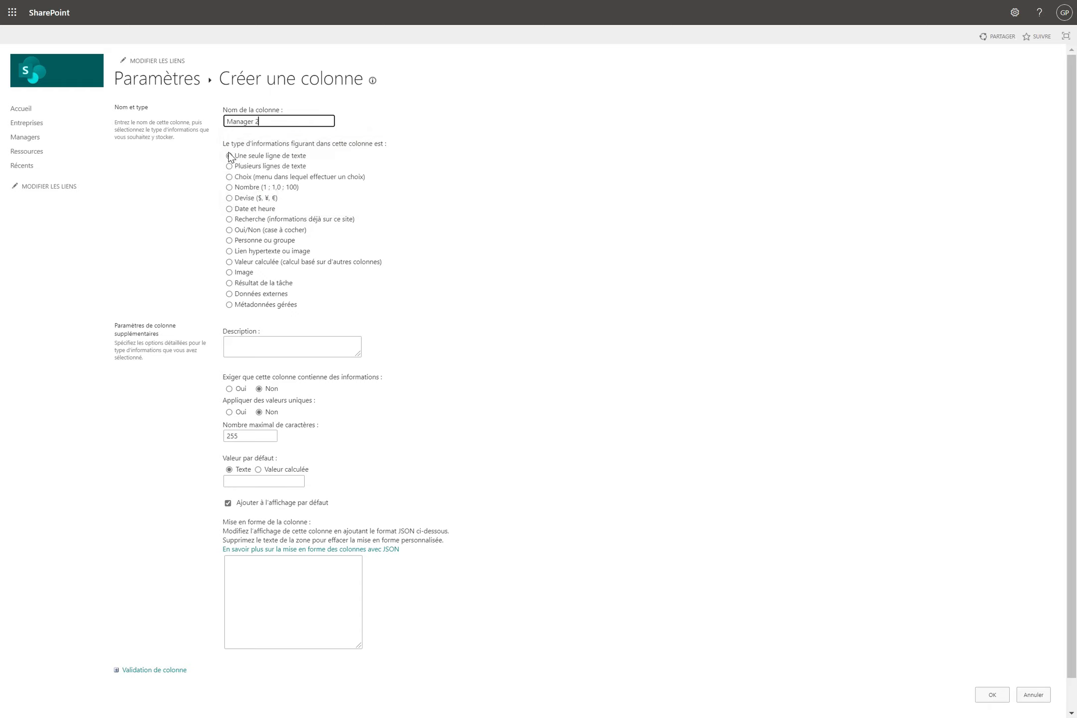
click(229, 219)
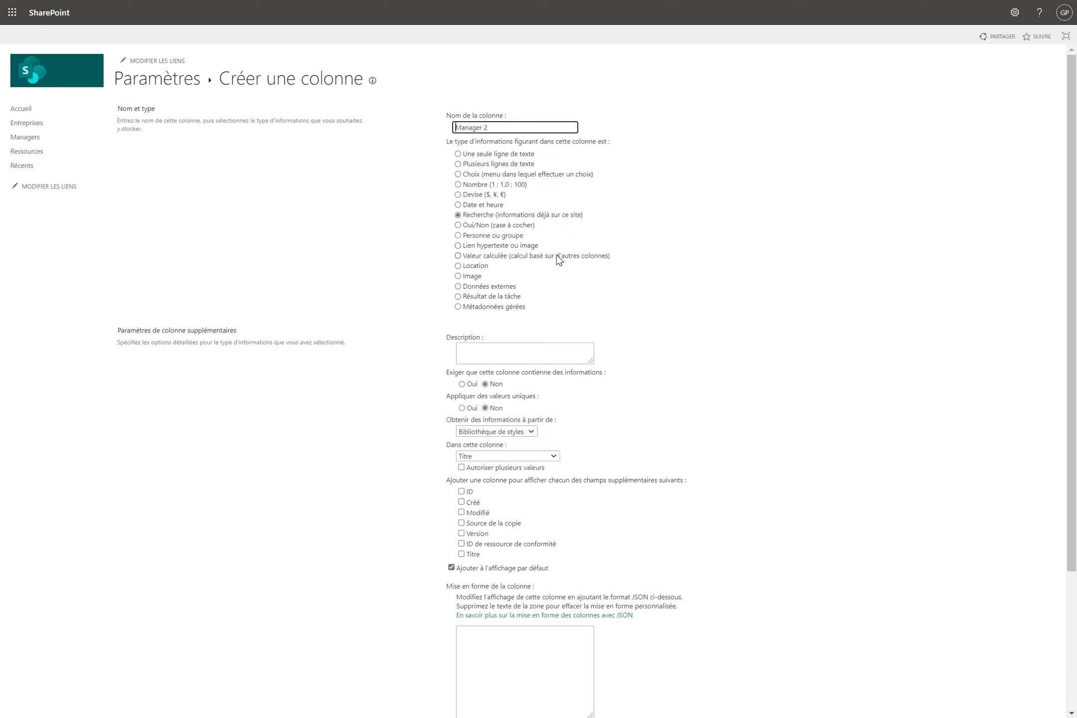
click(480, 432)
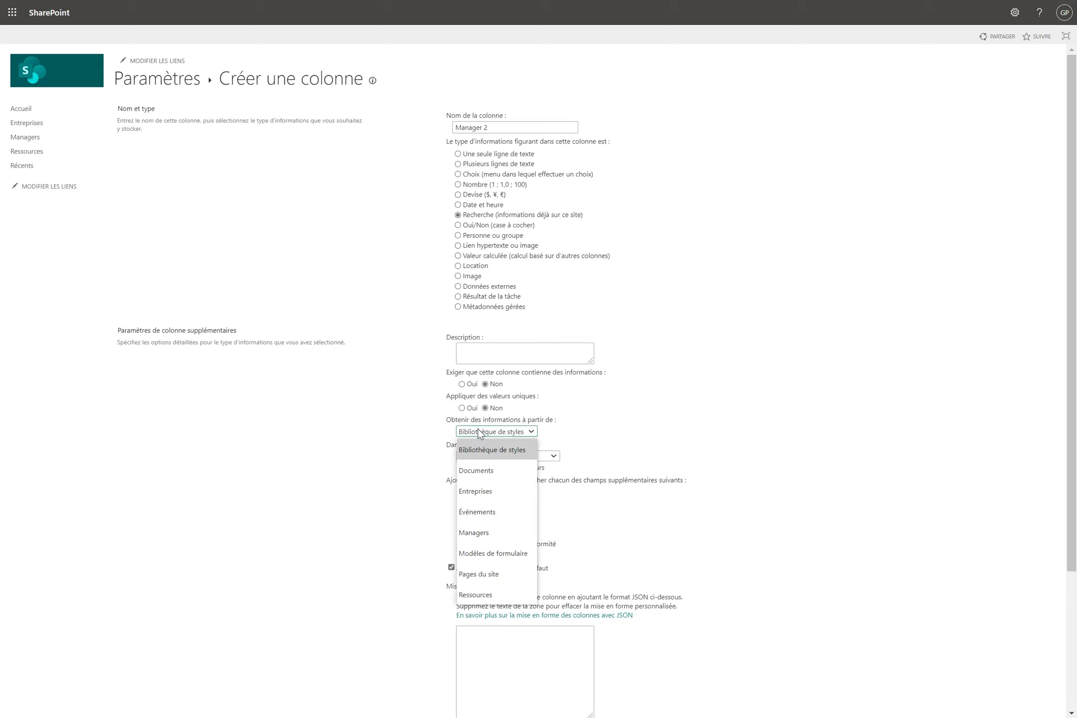
click(489, 533)
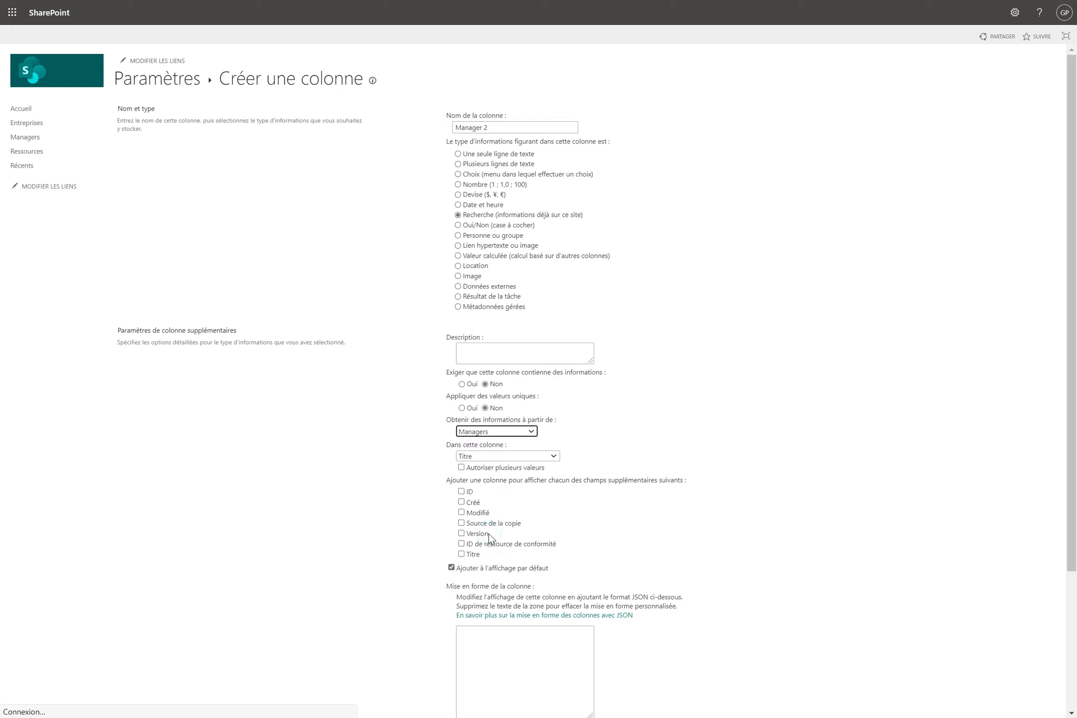
- Set Title as the source column for Manager 2 and create the column
click(477, 457)
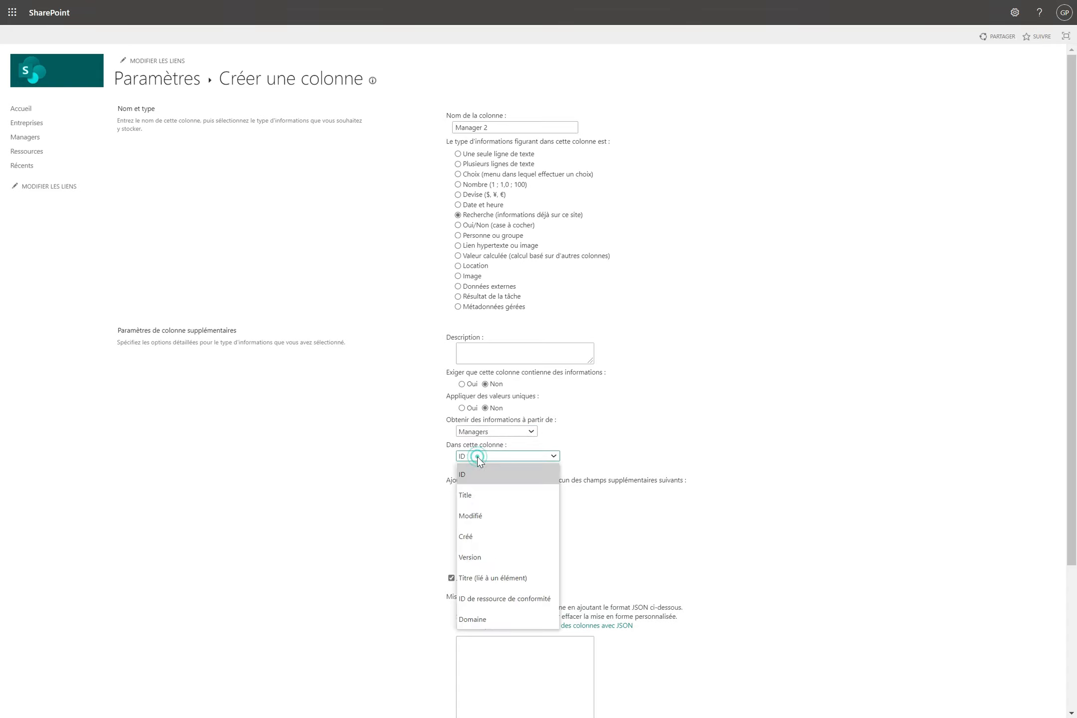
click(479, 494)
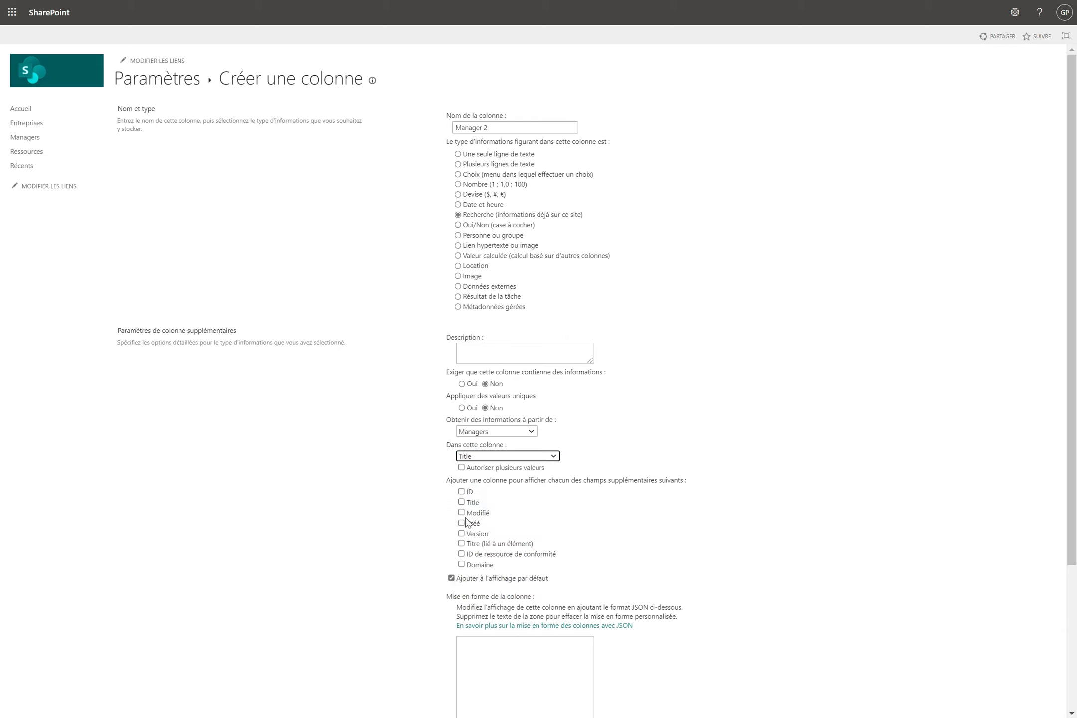
scroll(446, 569, down, 3)
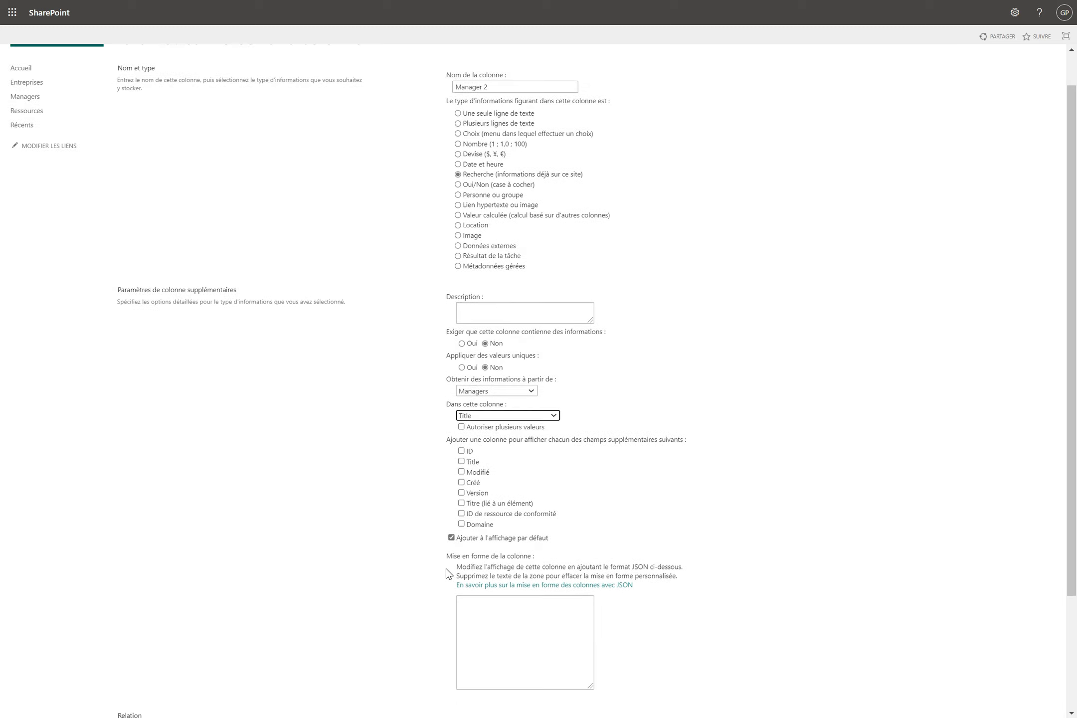
click(1003, 671)
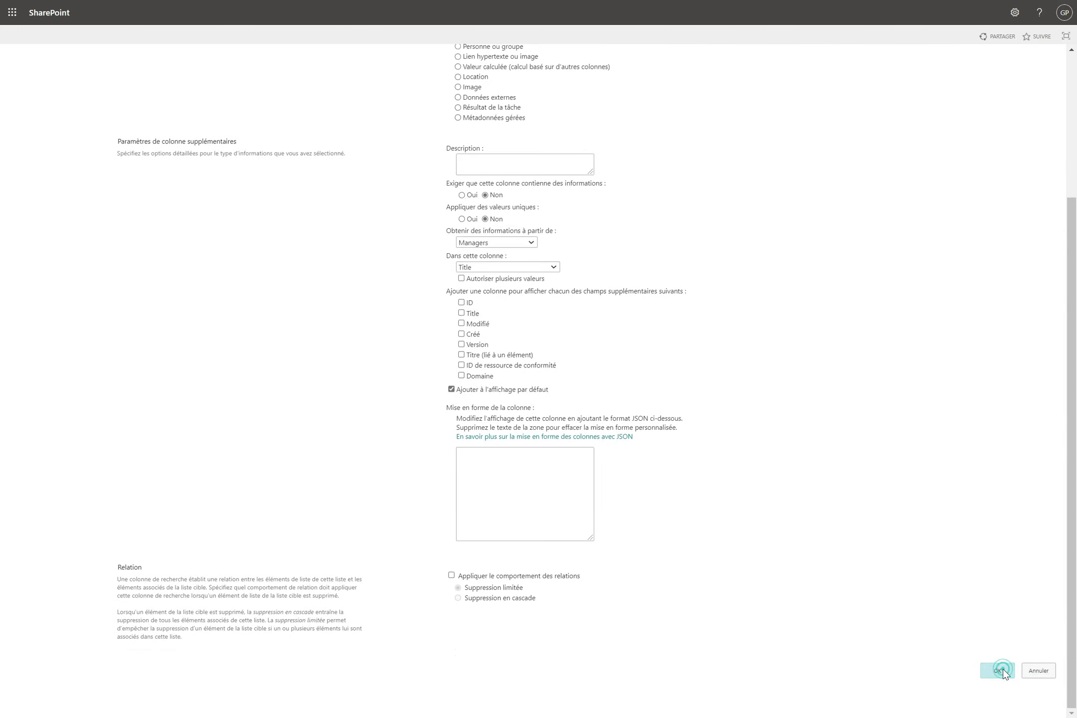
- Look over the list's columns and views, and return to the Ressources list
scroll(500, 490, down, 3)
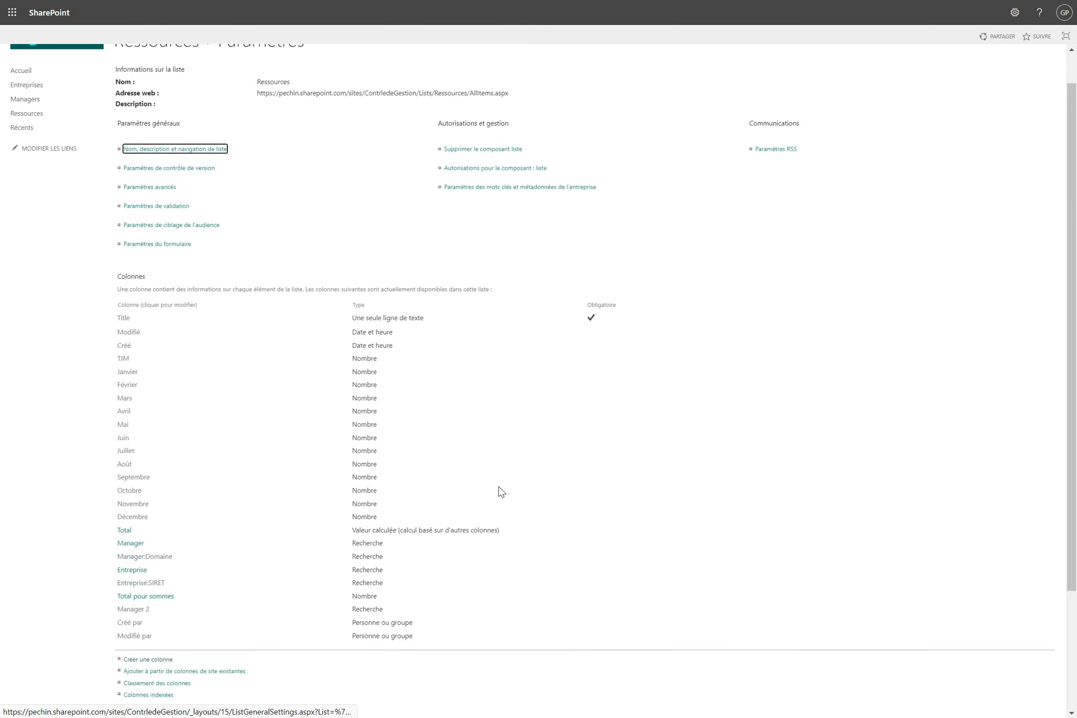
scroll(501, 492, down, 1)
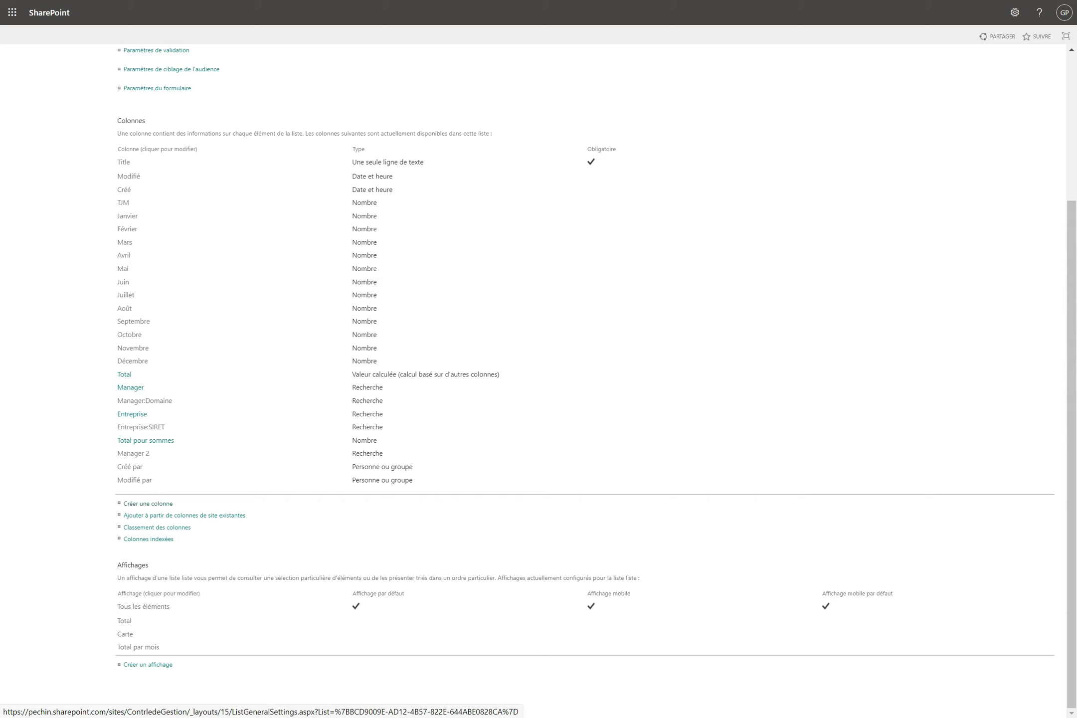
scroll(539, 374, up, 4)
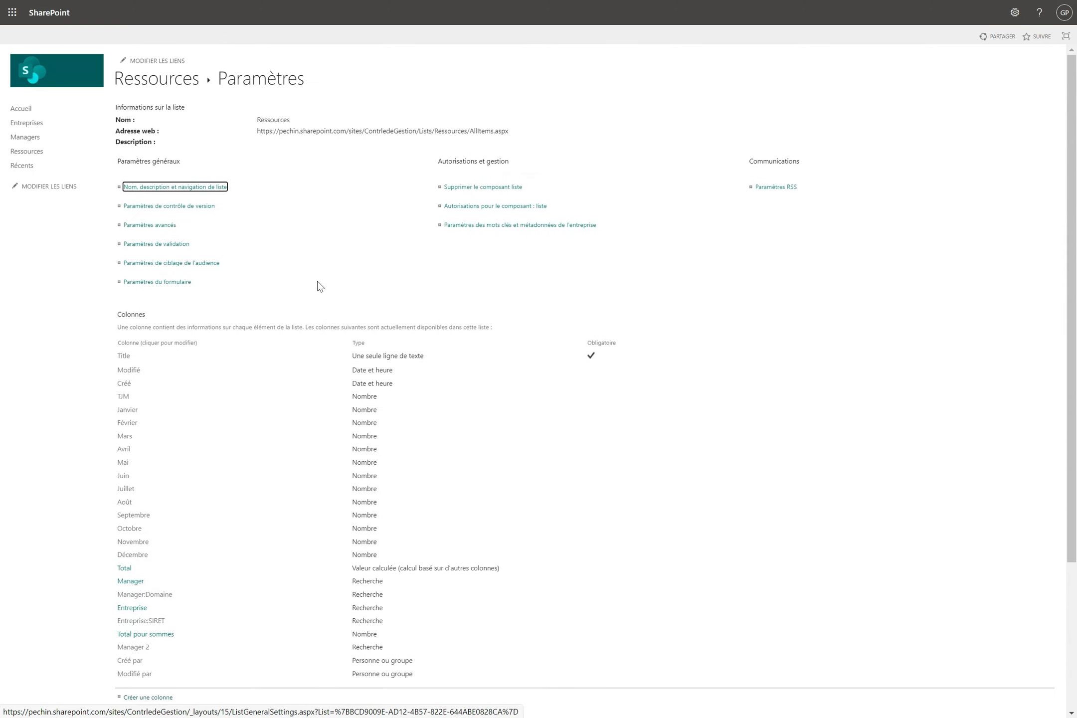
click(163, 84)
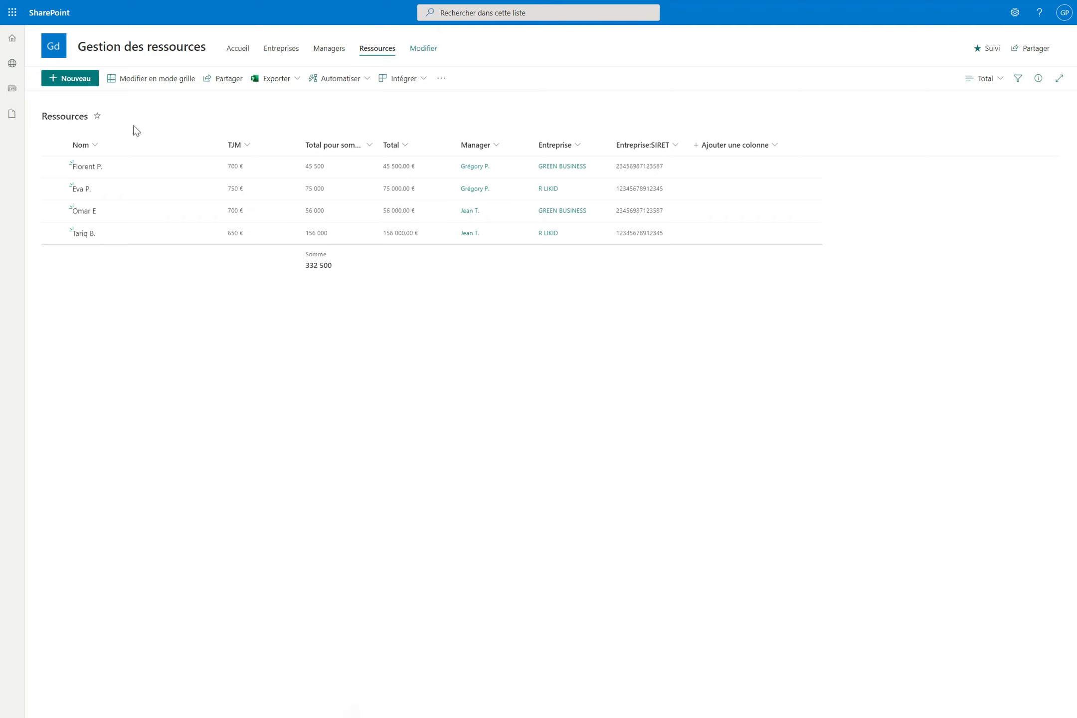
- Start a new item in the Ressources list with the resource's name and a TJM of 750 €
click(77, 79)
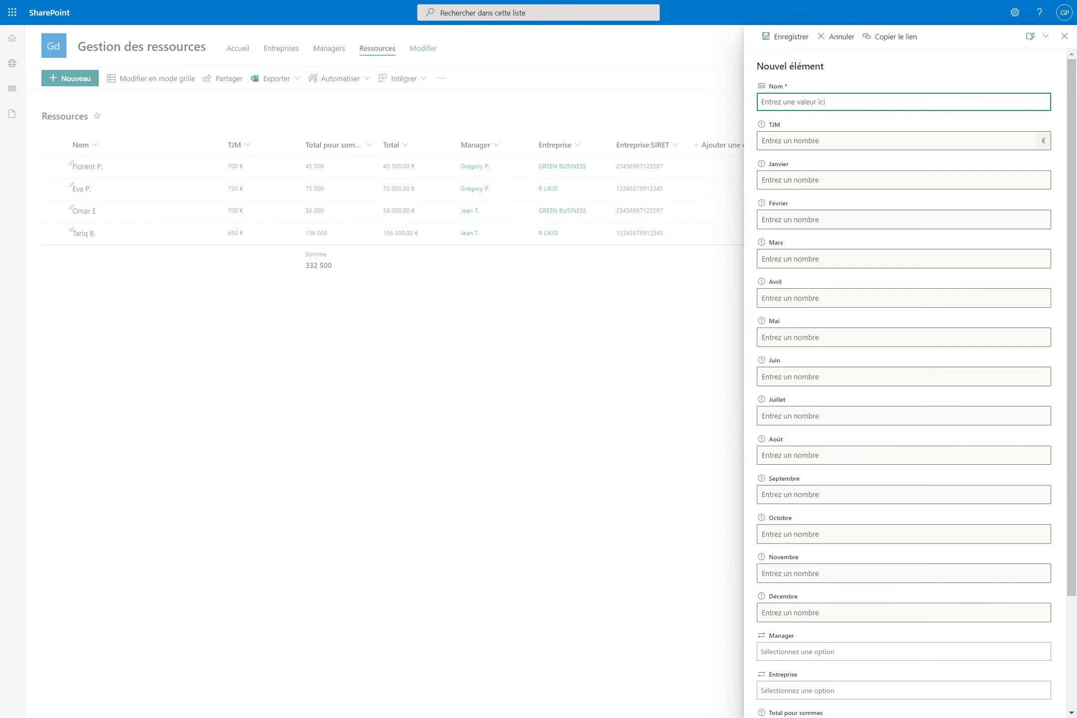
text(Simao)
click(791, 140)
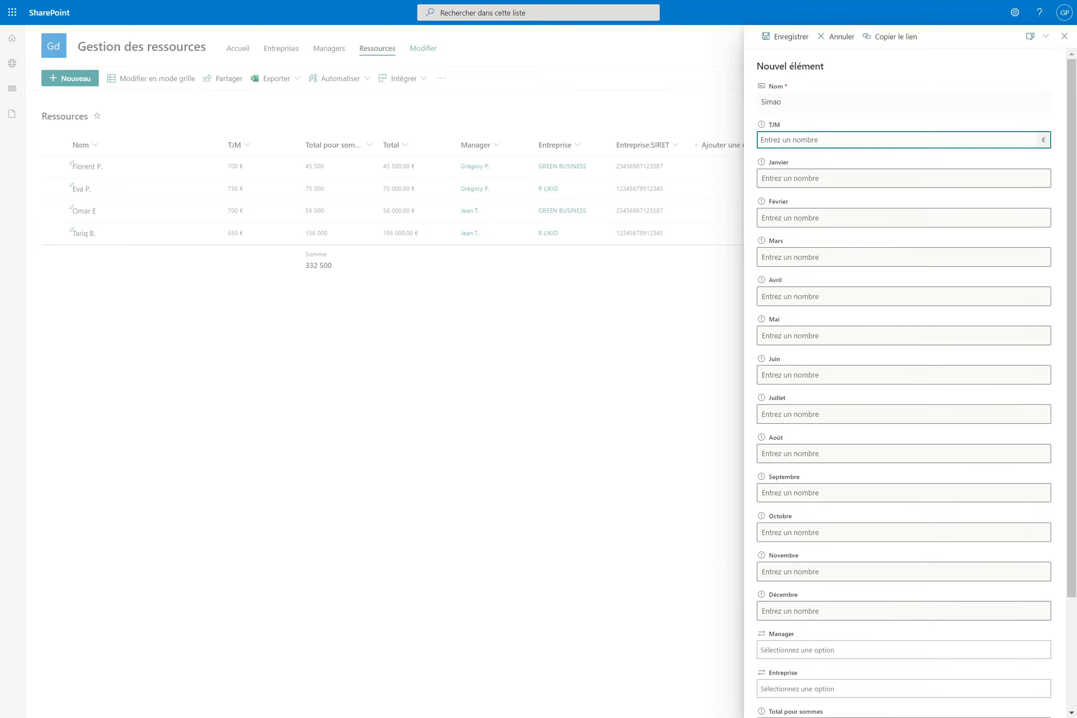
text(750)
- Enter the new resource's days per month: Janvier 10, Février 20, Mars 20, Avril 10 and Mai 15
click(779, 174)
text(10)
click(770, 218)
text(20)
click(774, 256)
text(3)
key(BackSpace)
text(20)
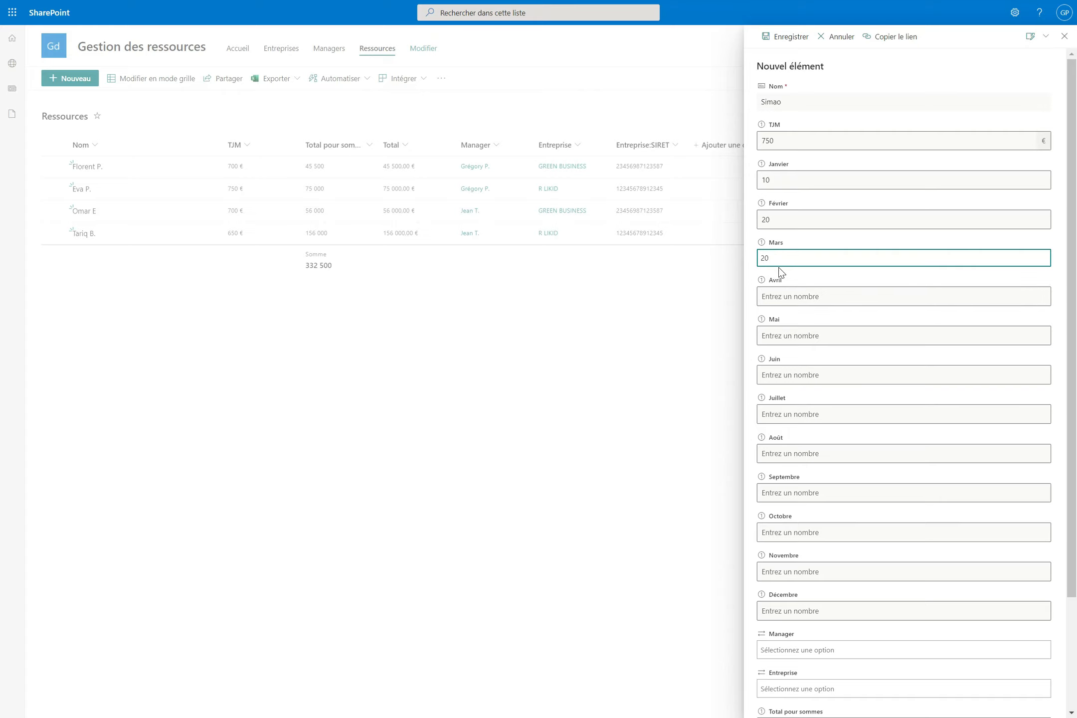
click(771, 302)
text(10)
key(Tab)
text(1)
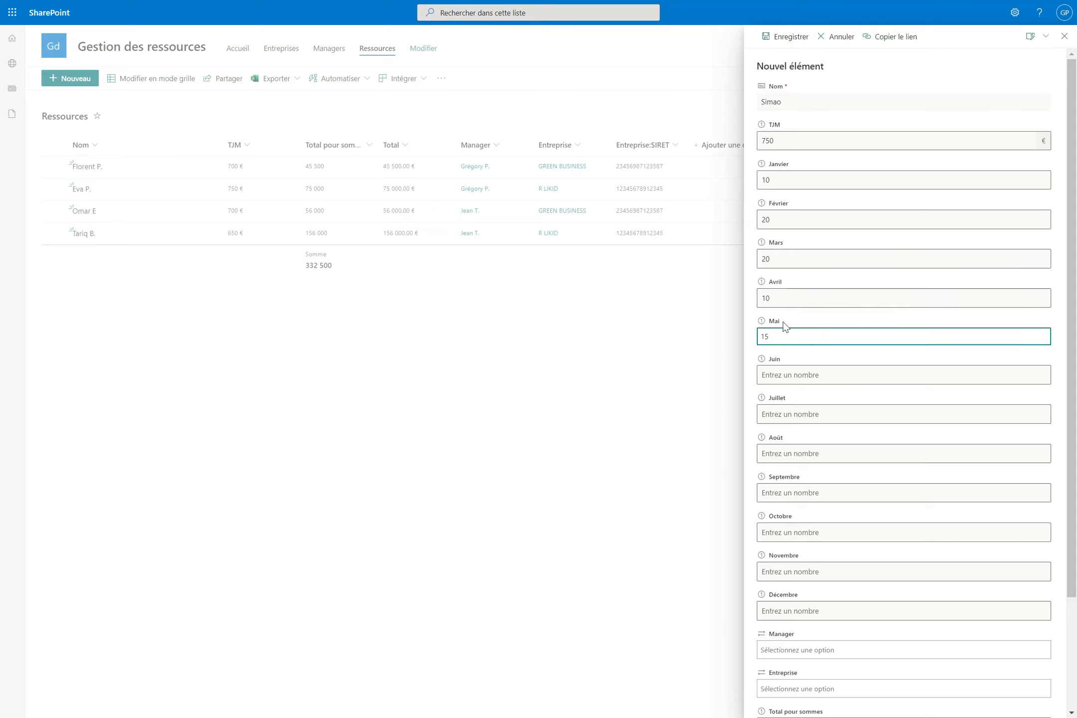
- Assign the first listed manager and the company CARRE FORT to the new resource, and save the item
scroll(787, 449, down, 3)
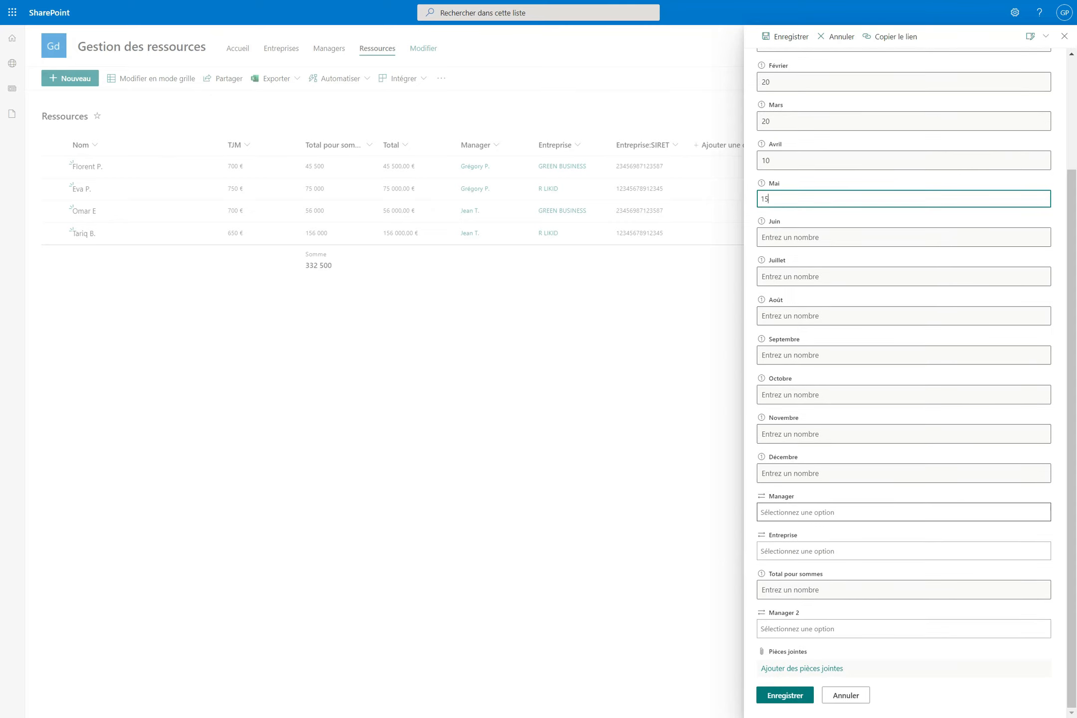
click(773, 512)
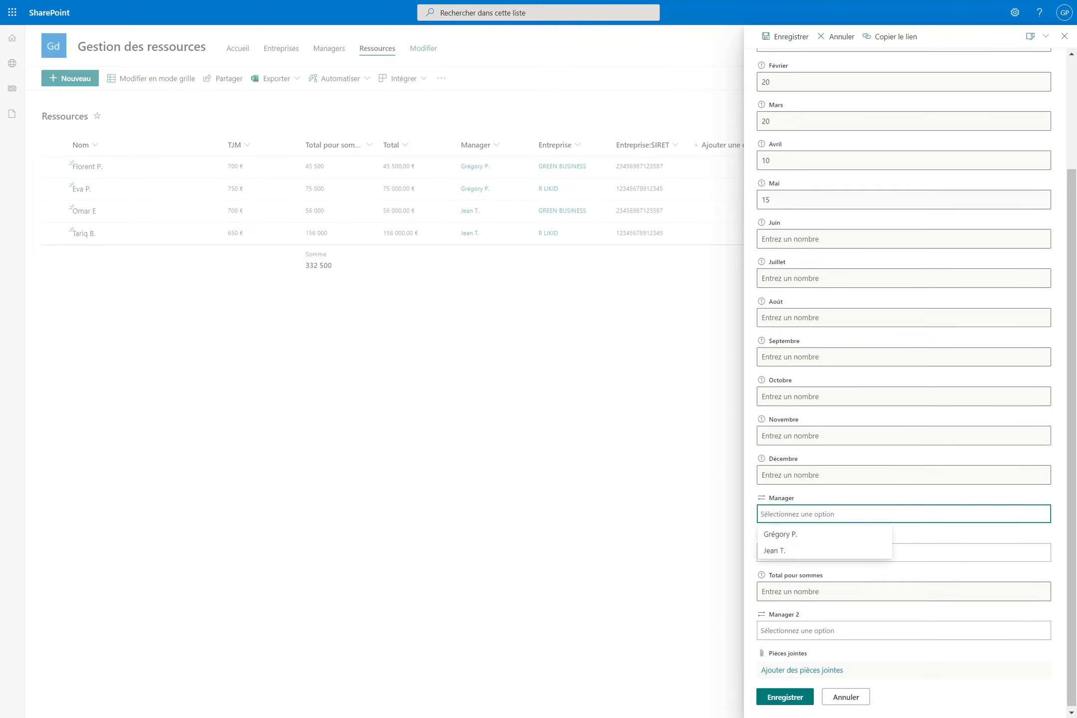
click(792, 534)
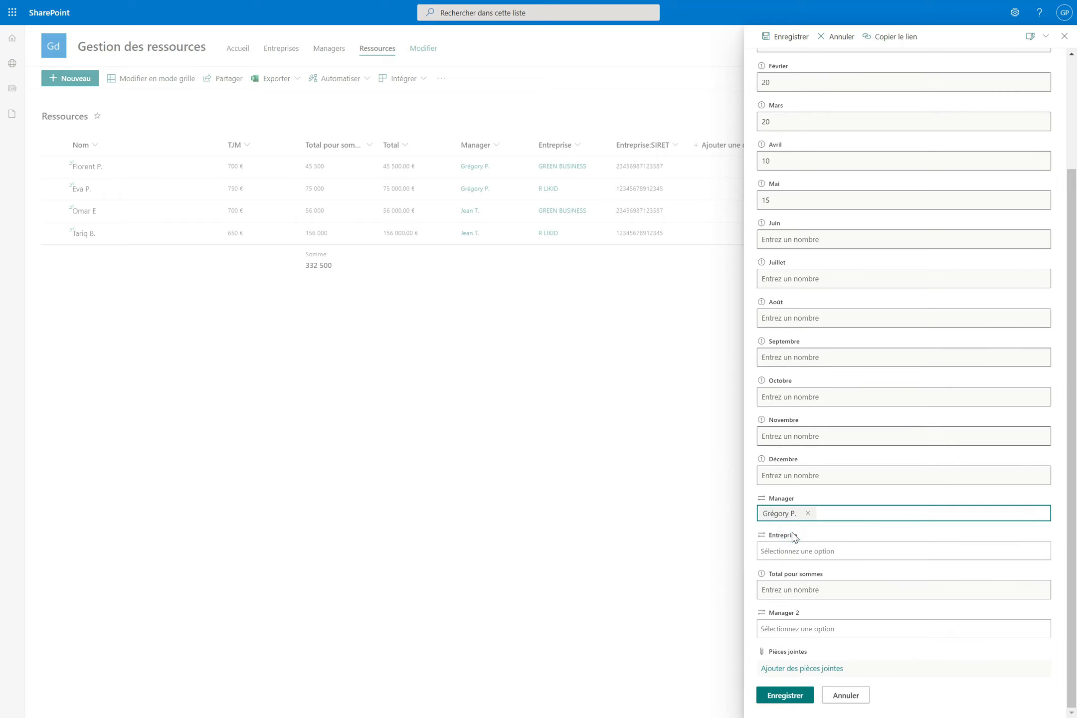
click(768, 548)
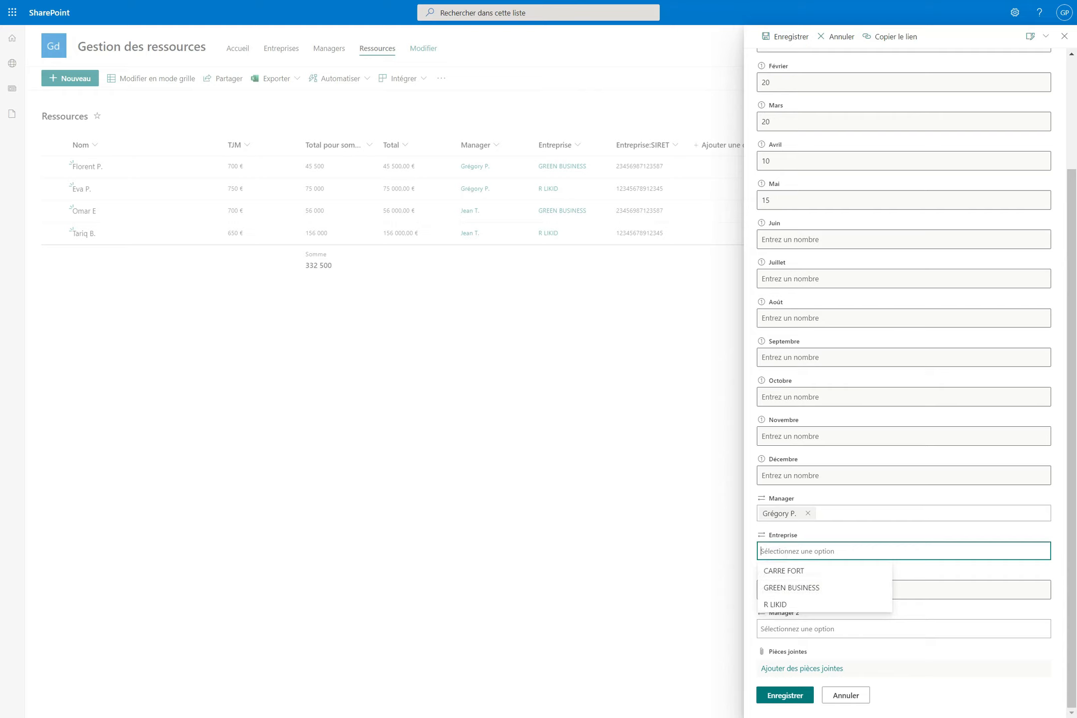
click(797, 573)
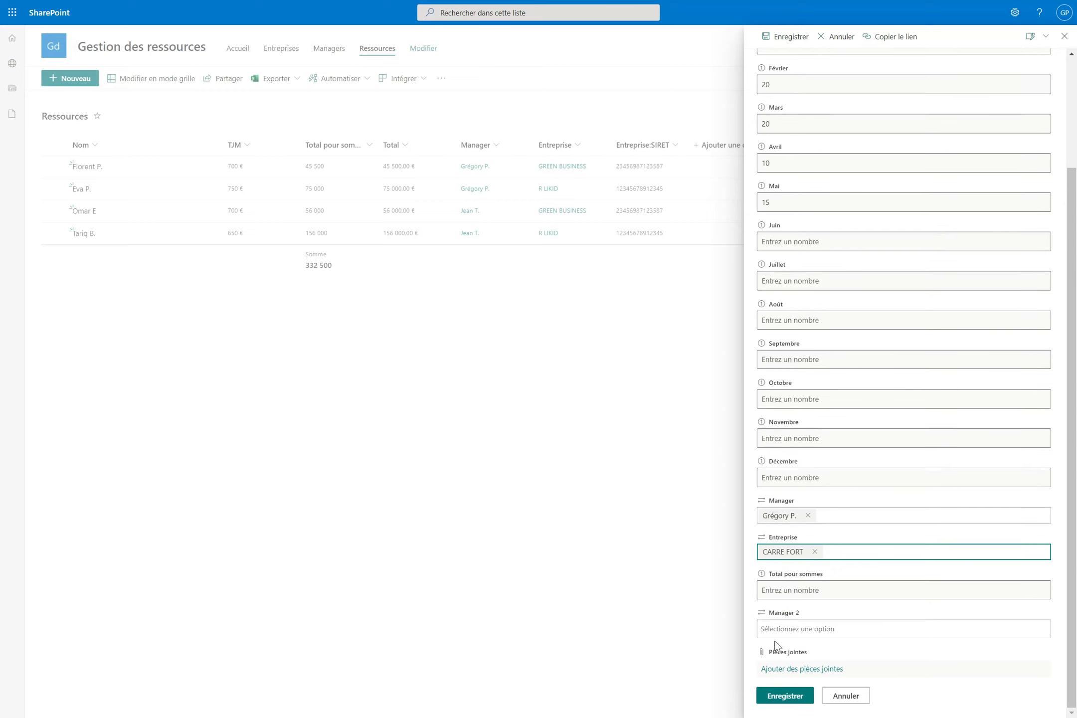
click(782, 696)
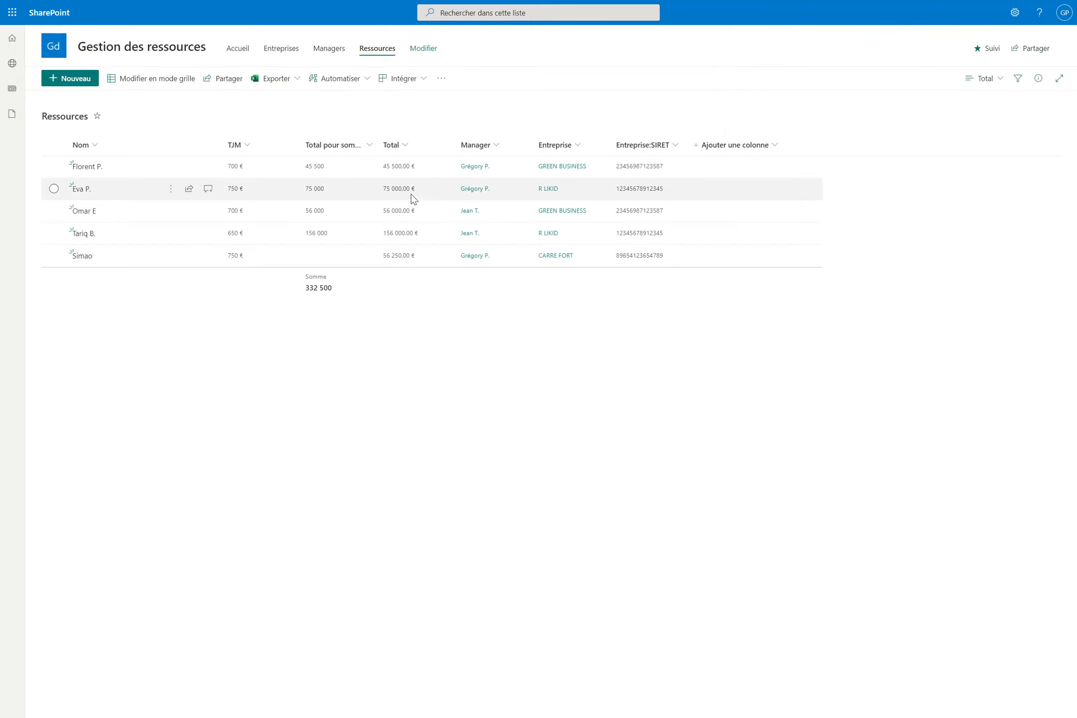
- Switch the Ressources list to the Tous les éléments view and bring its last columns into view
click(985, 78)
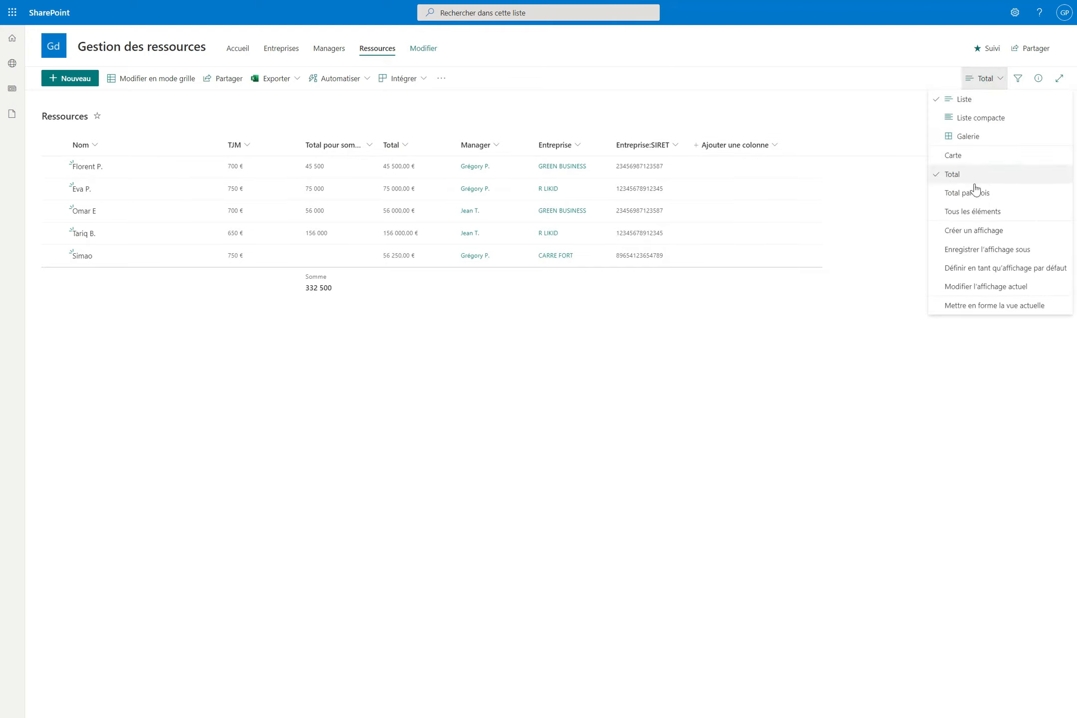
click(978, 210)
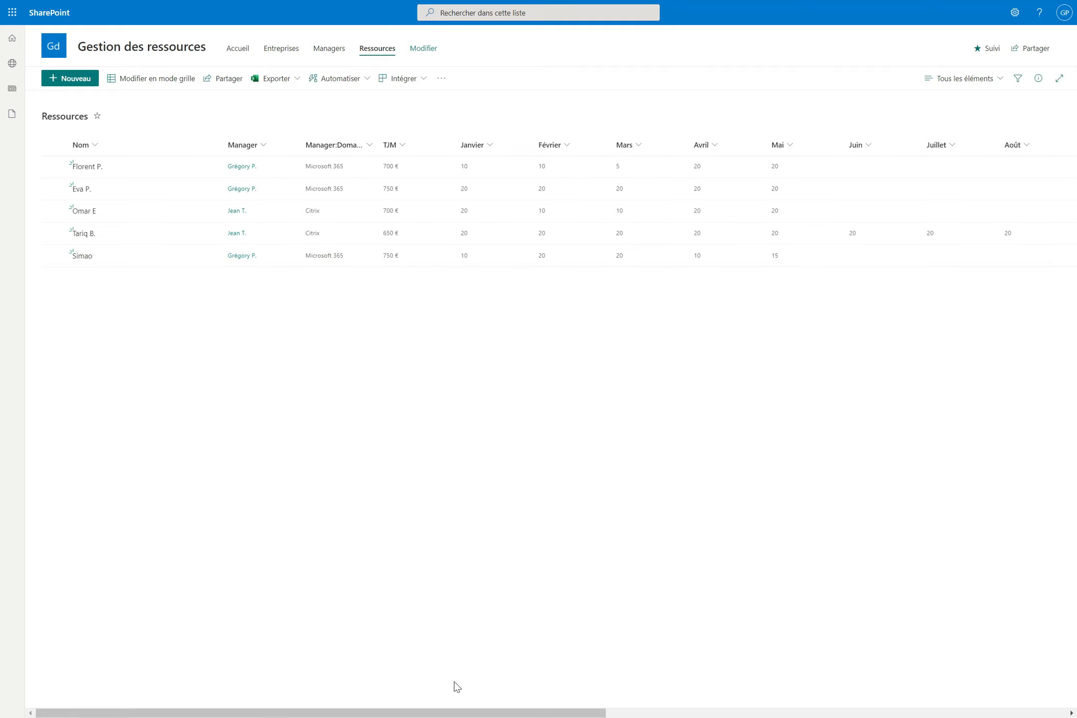
right_click(506, 711)
click(512, 713)
drag(512, 713, 997, 696)
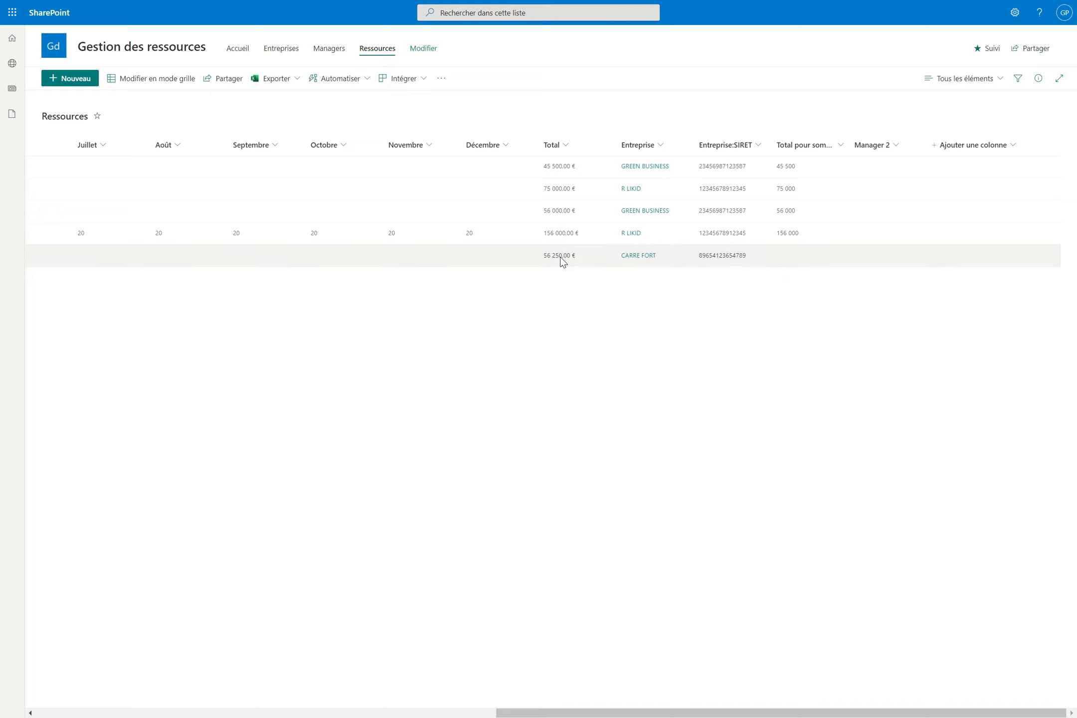
- Set Total pour sommes to 56 250 for the newly added CARRE FORT resource, then close its details and deselect it
double_click(789, 263)
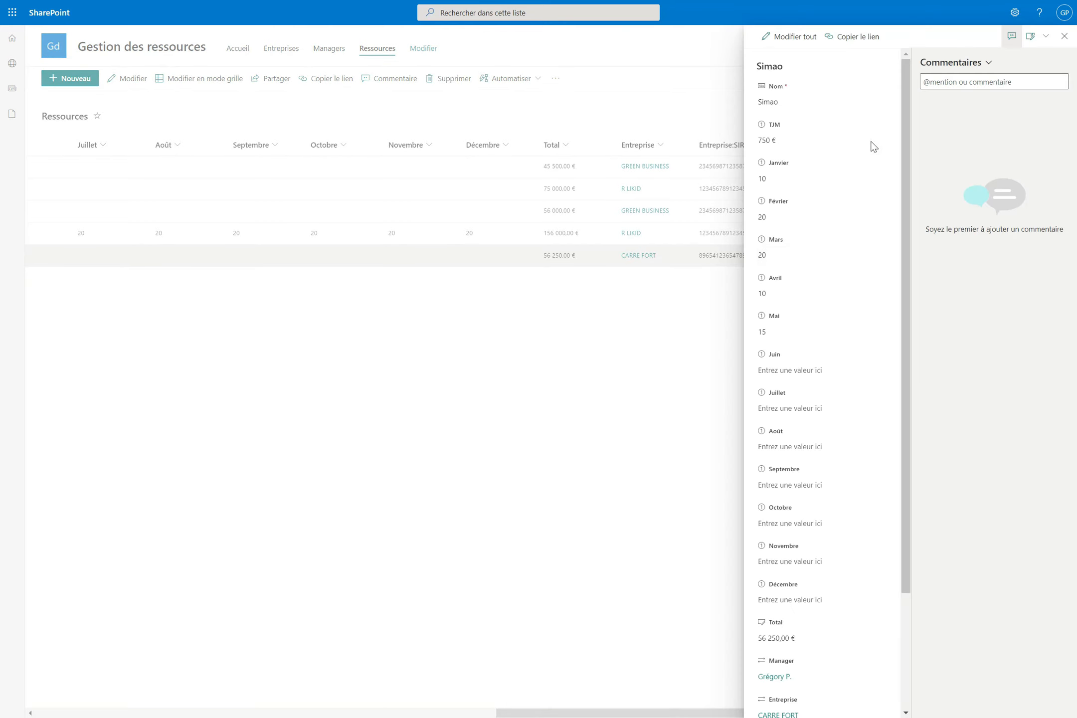
scroll(833, 504, down, 3)
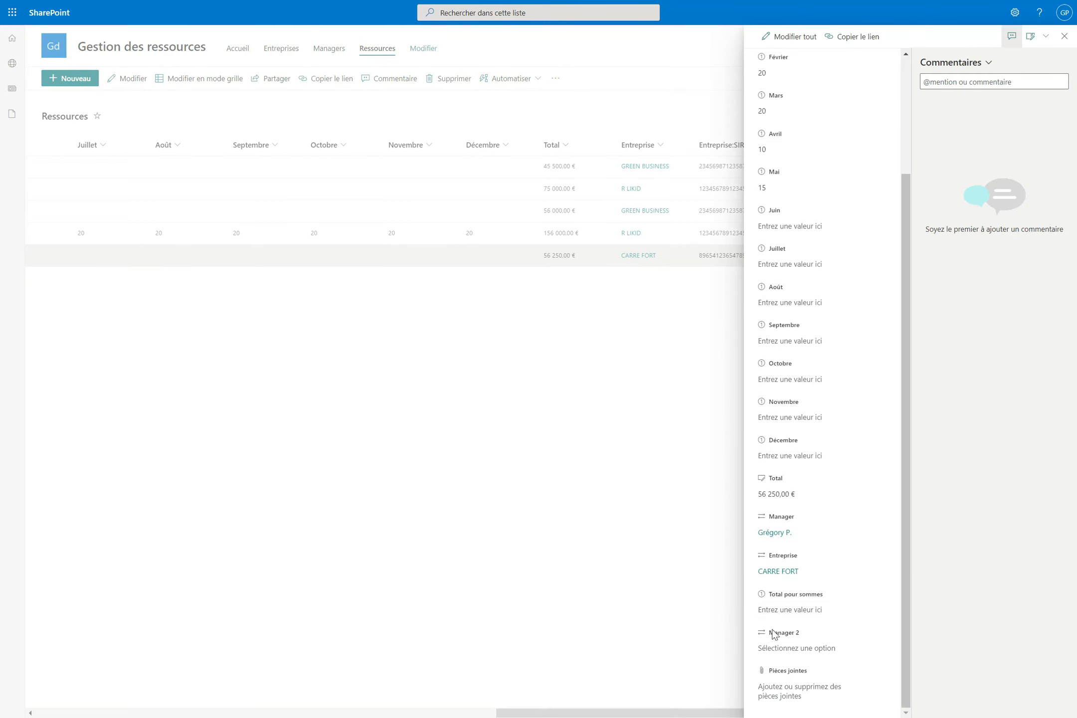
click(784, 610)
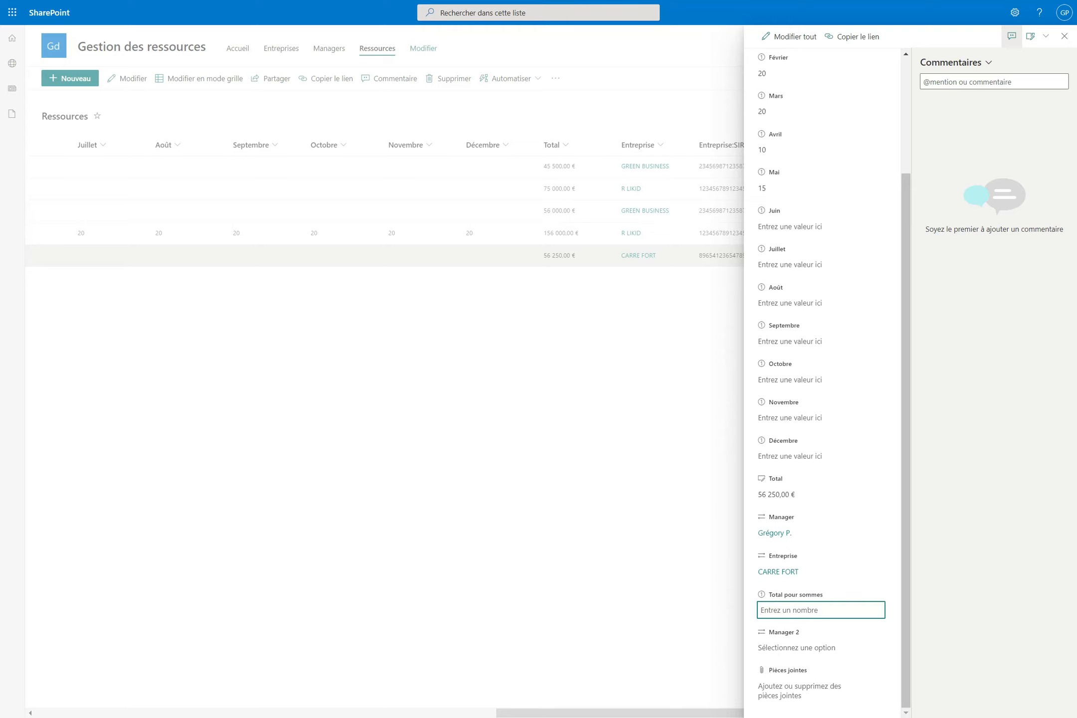
text(5)
right_click(801, 646)
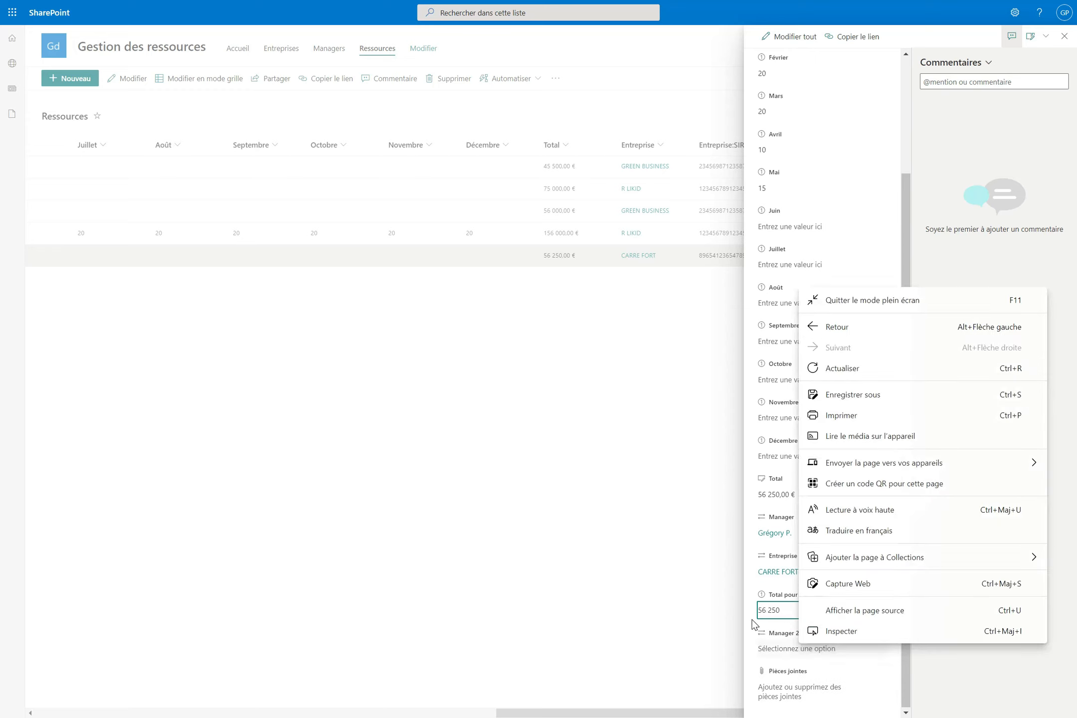
click(754, 627)
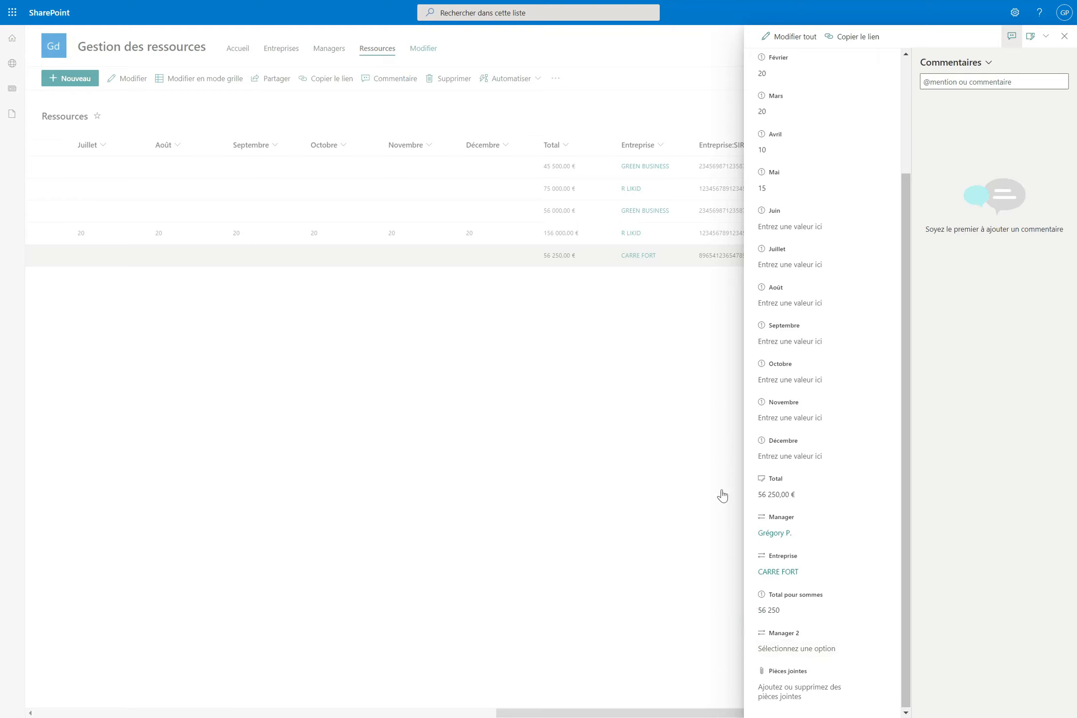
click(691, 491)
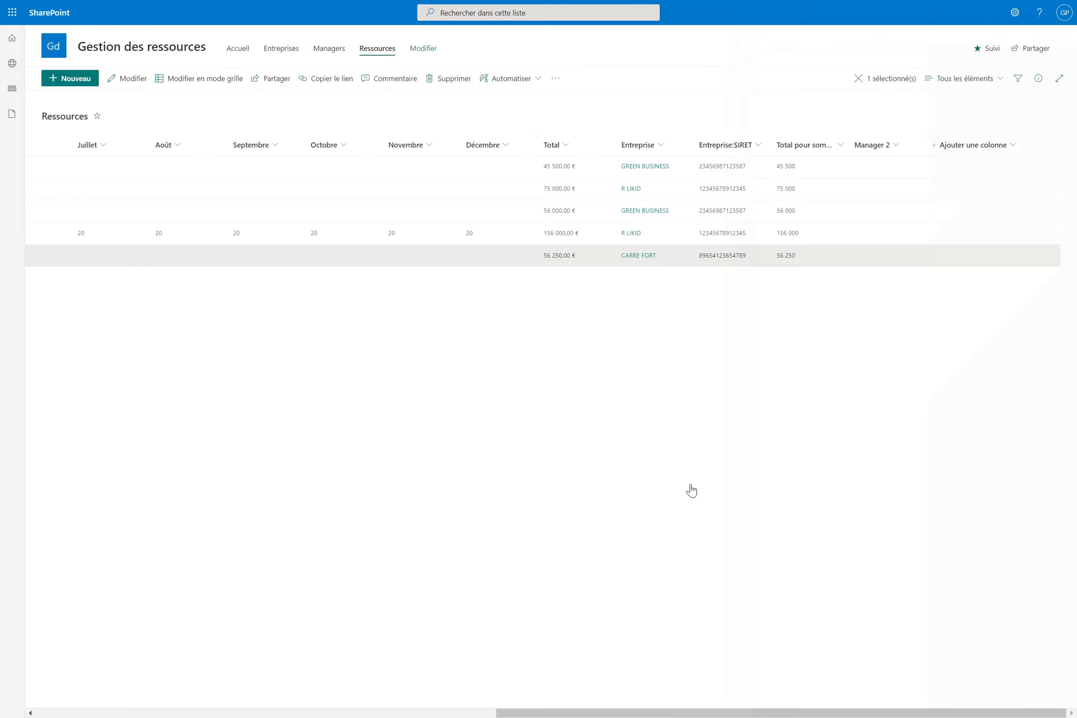
click(835, 542)
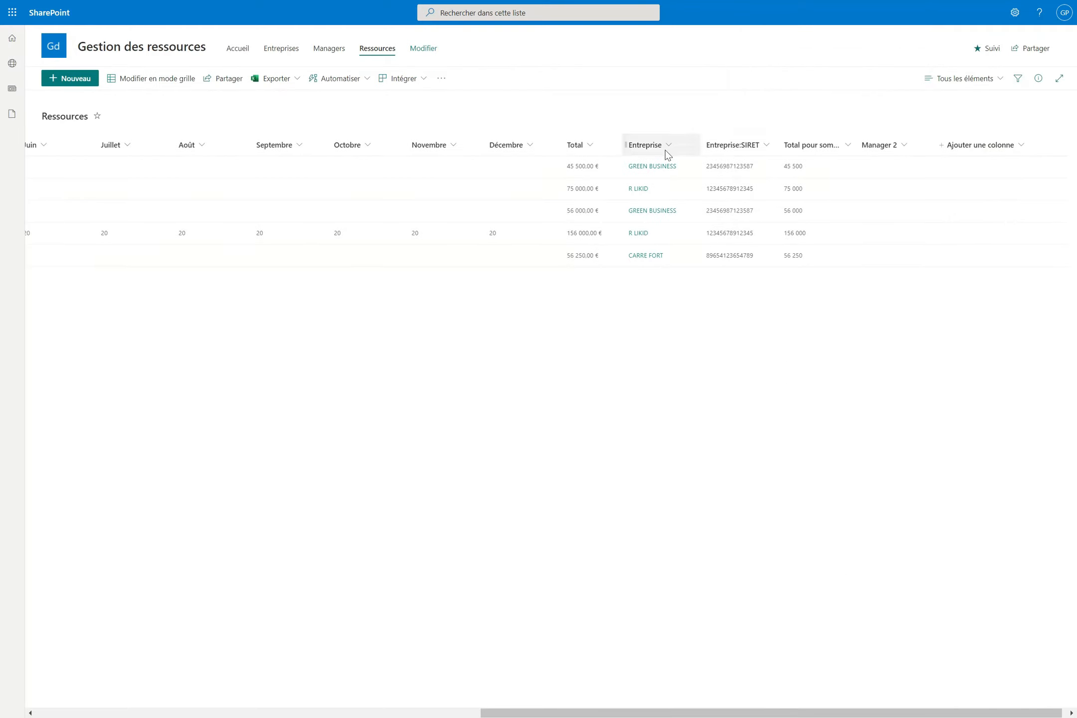
- Go to the site's Accueil page and open it for editing
scroll(412, 341, left, 10)
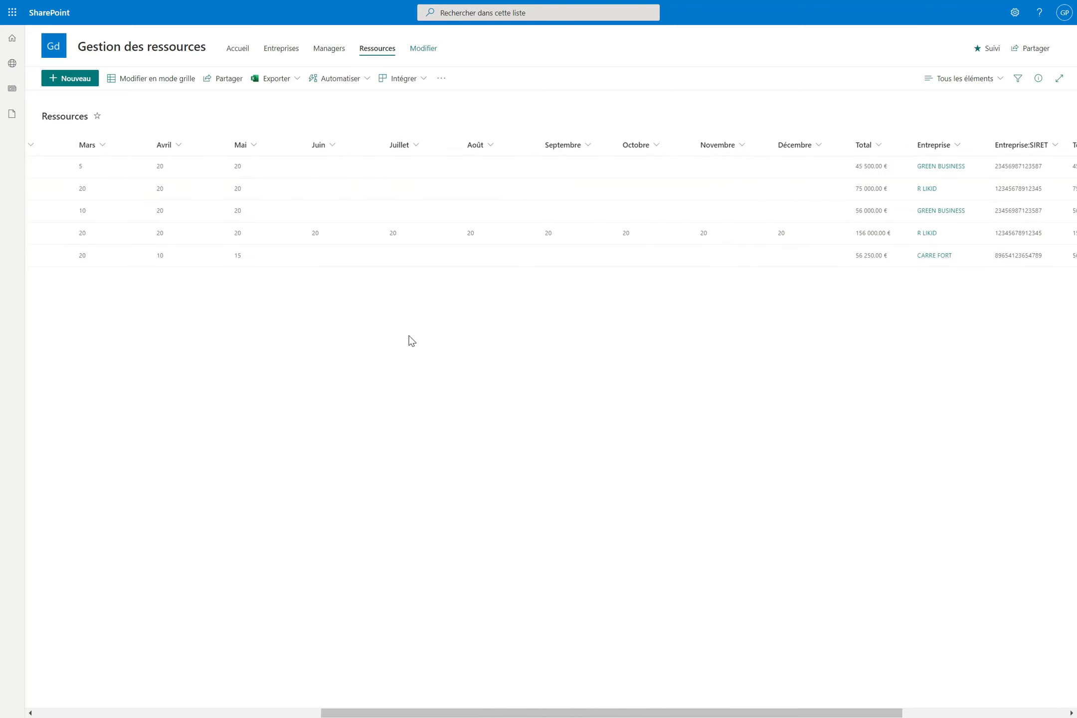
scroll(411, 341, left, 6)
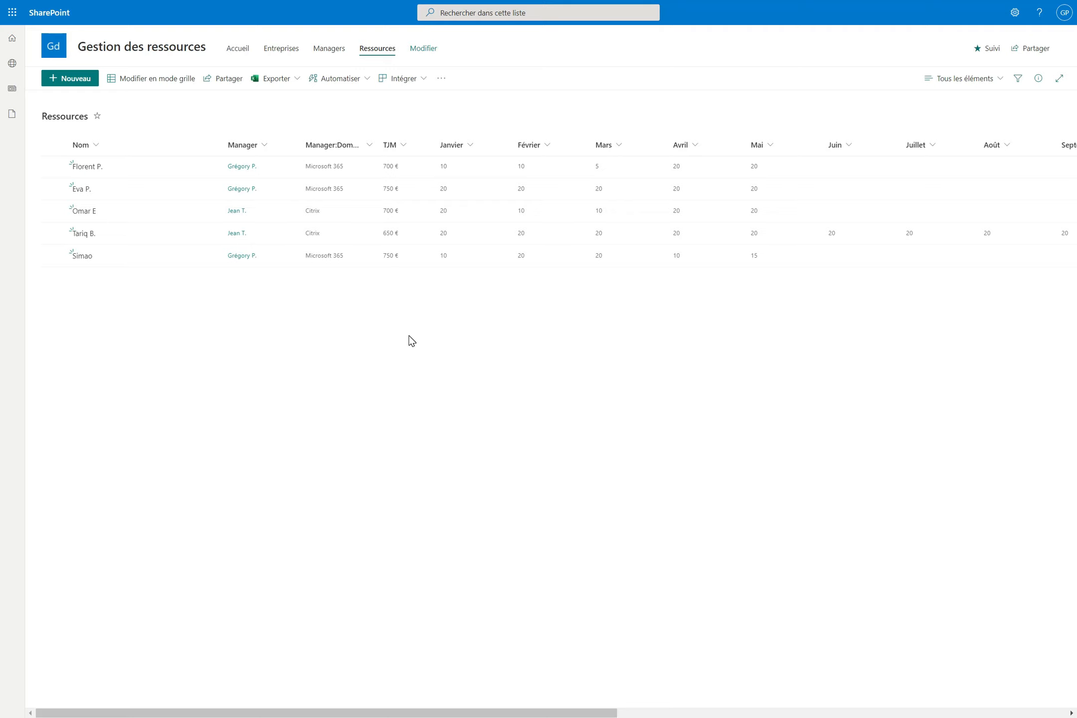
click(238, 48)
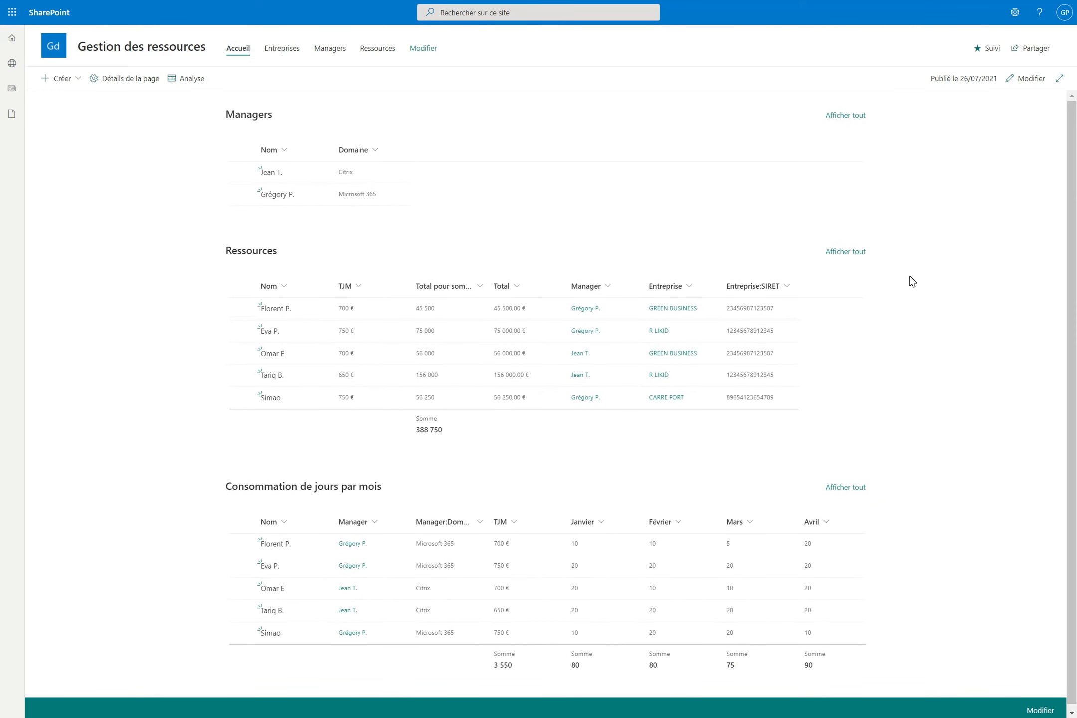
click(1030, 79)
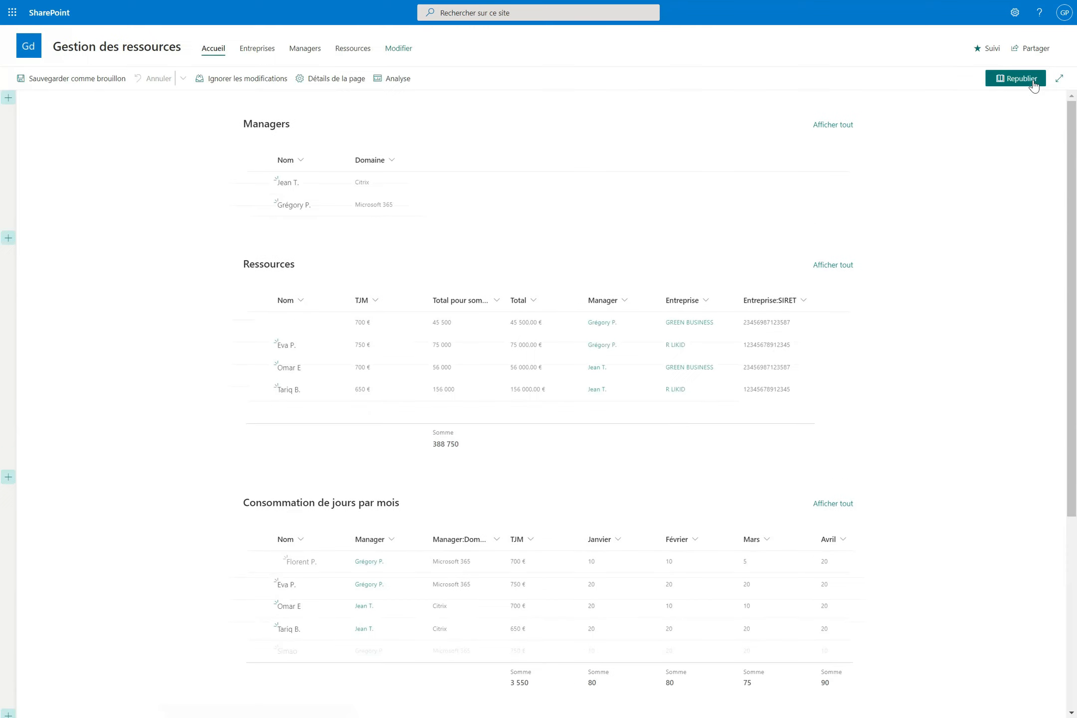
- Add a Liste web part below Consommation de jours par mois and have it show the Ressources list
scroll(971, 349, down, 5)
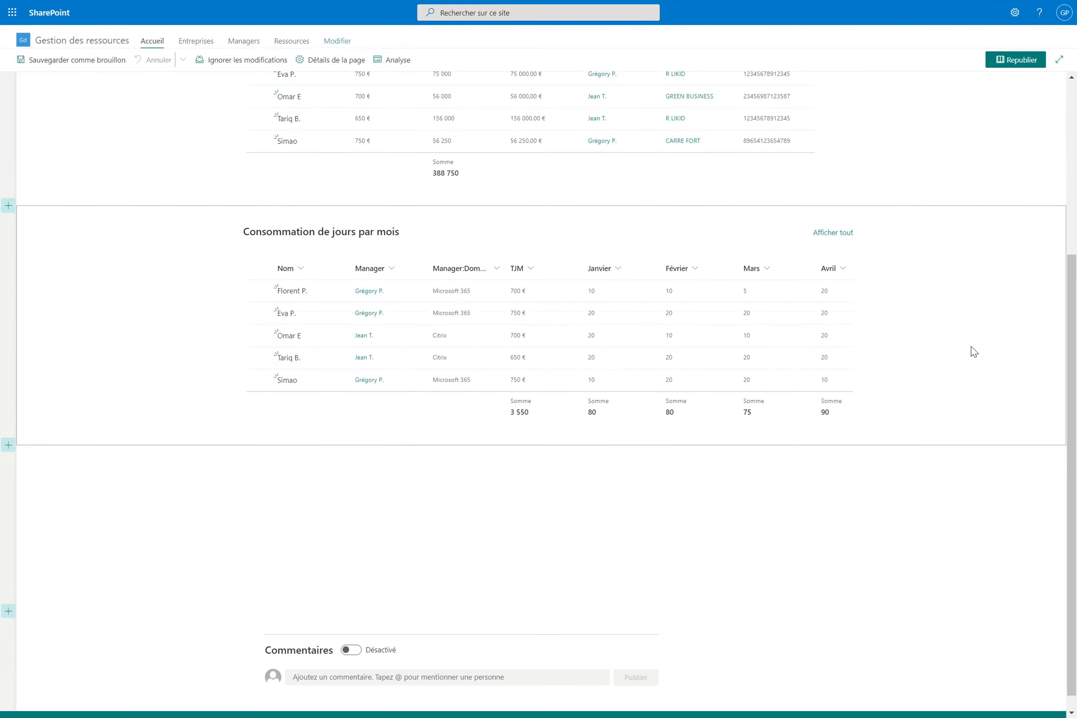
click(547, 436)
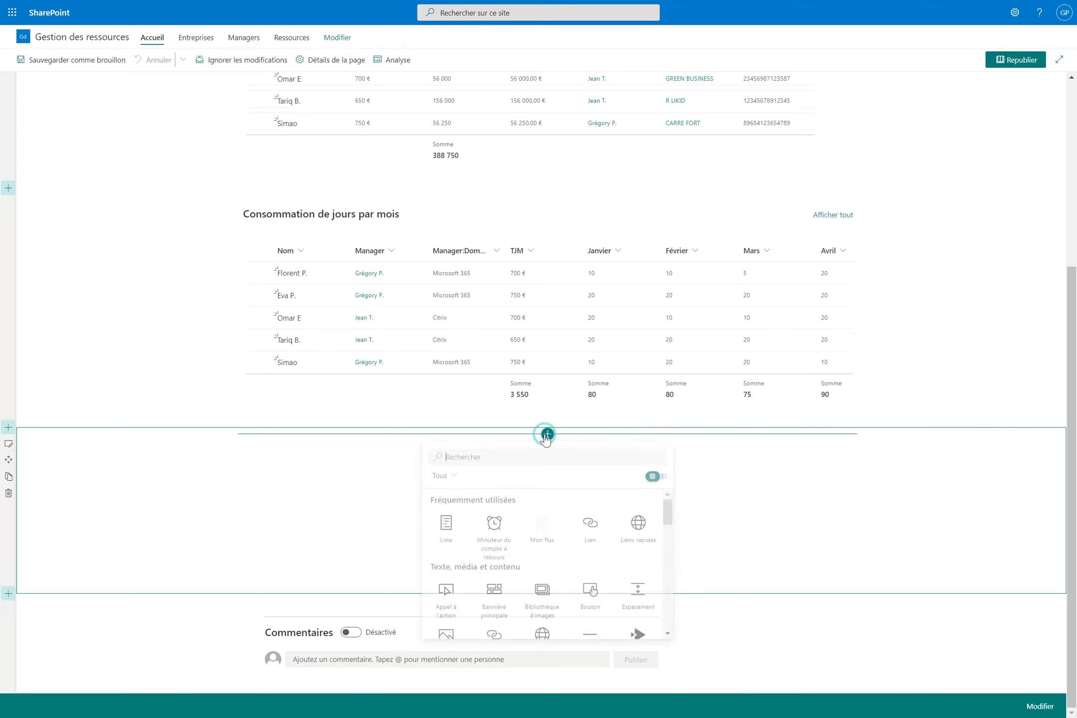
click(446, 526)
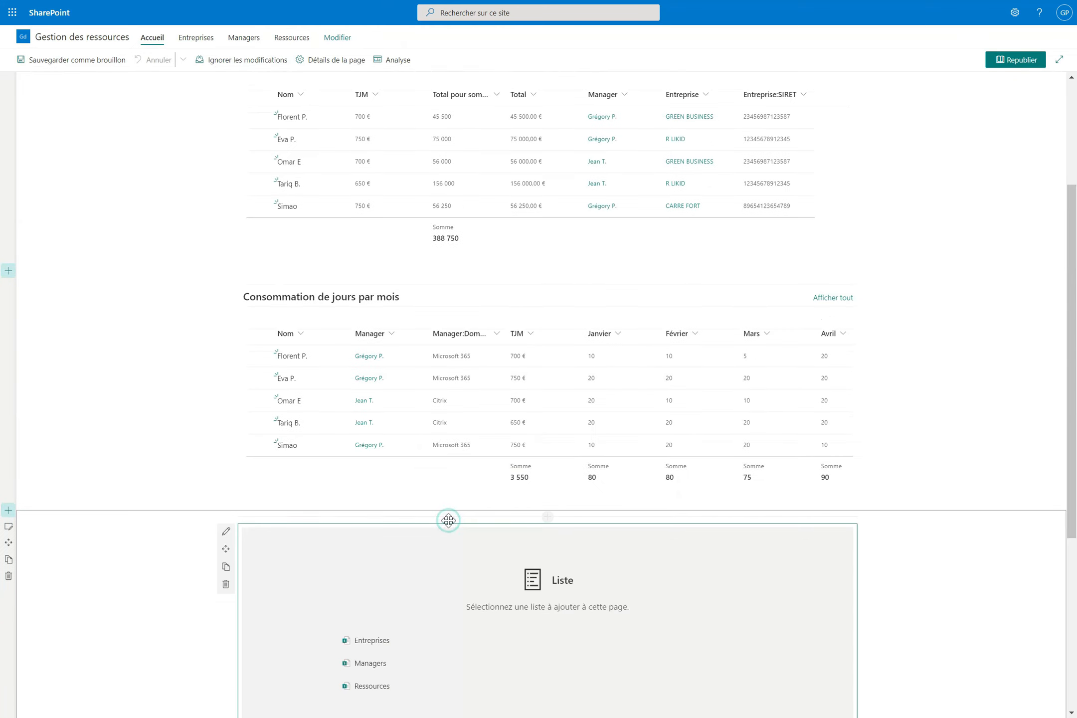
scroll(399, 606, down, 3)
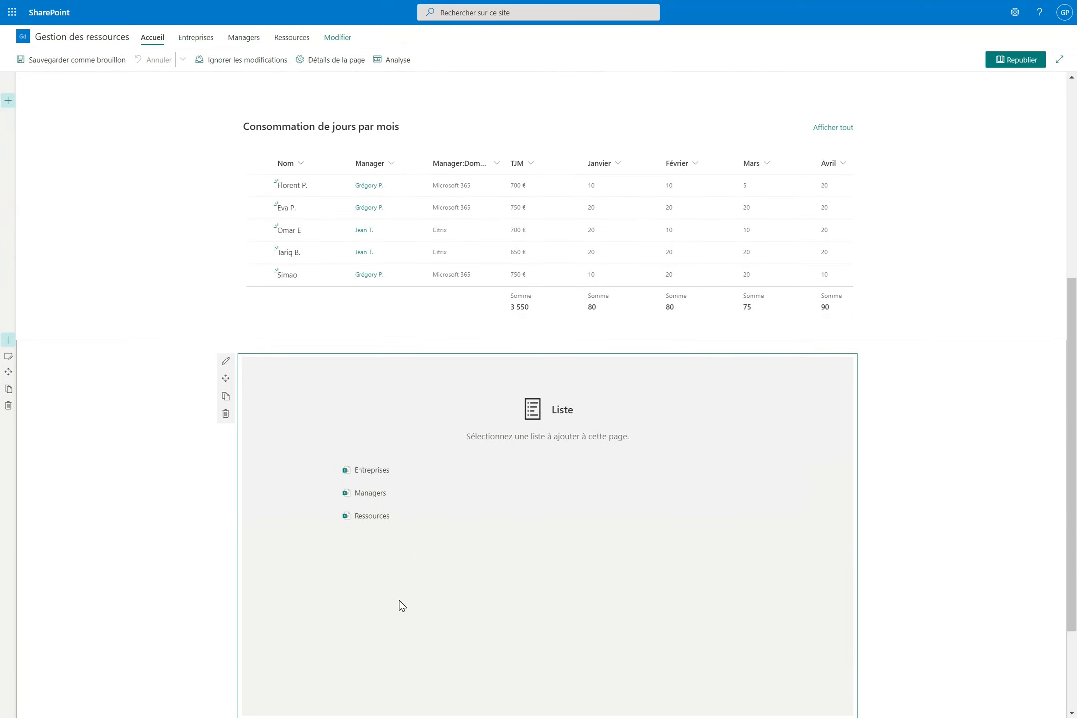
click(369, 516)
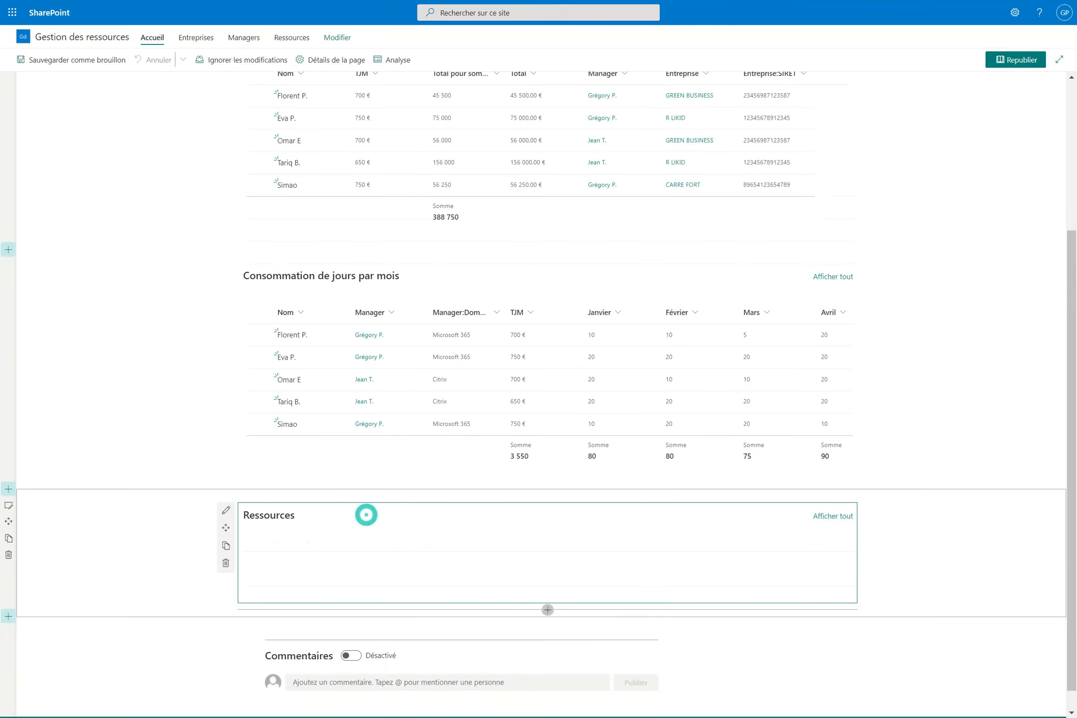
- Set the new Ressources web part's view (Affichage) to Total and apply the change
scroll(130, 613, down, 3)
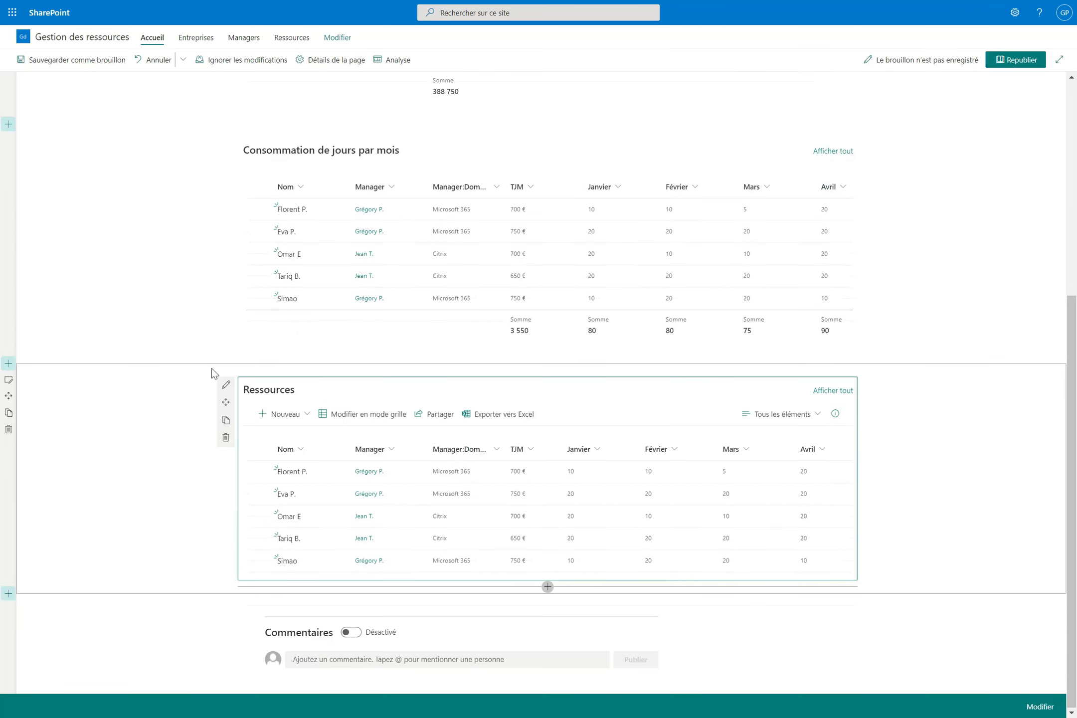
click(225, 387)
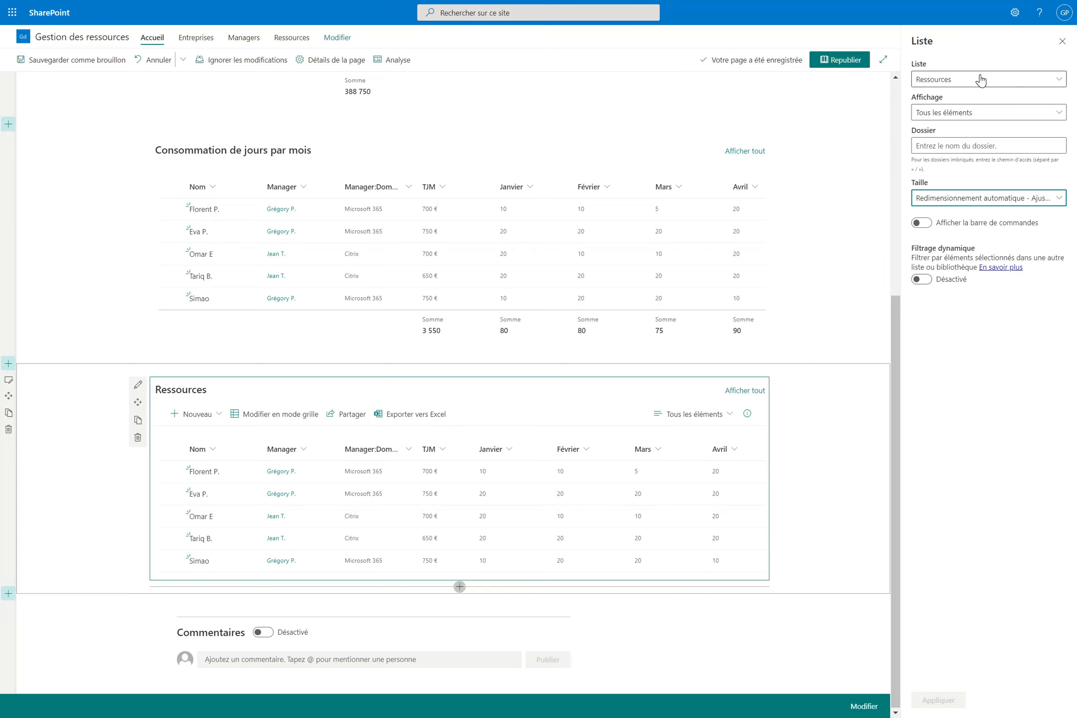
click(954, 113)
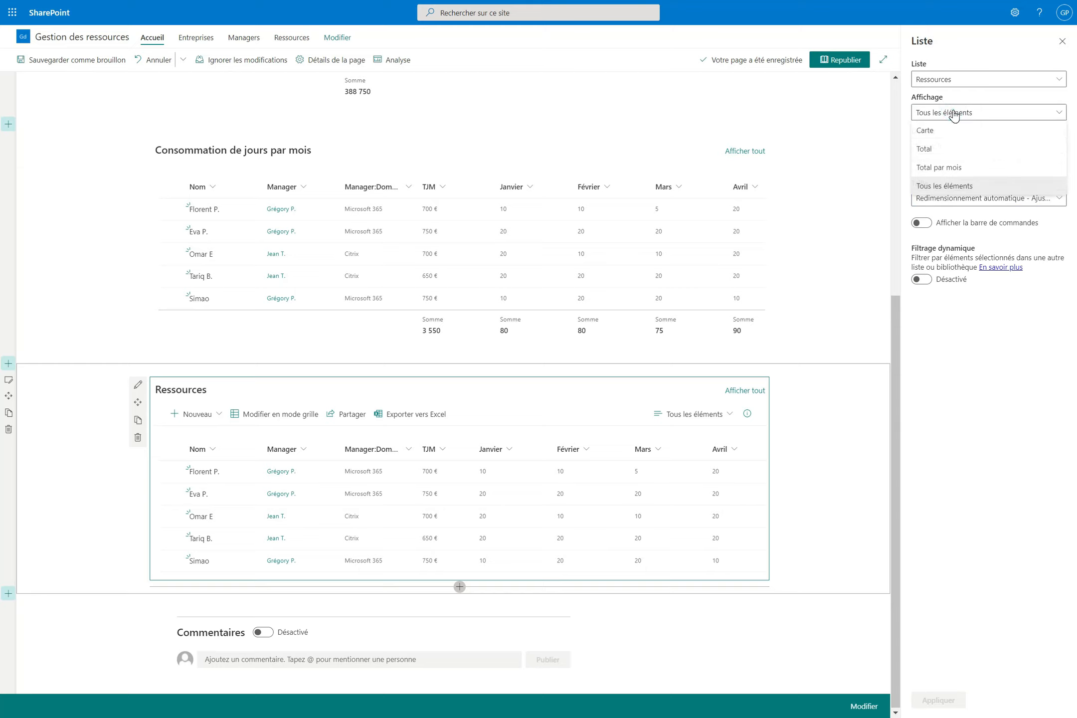
click(951, 150)
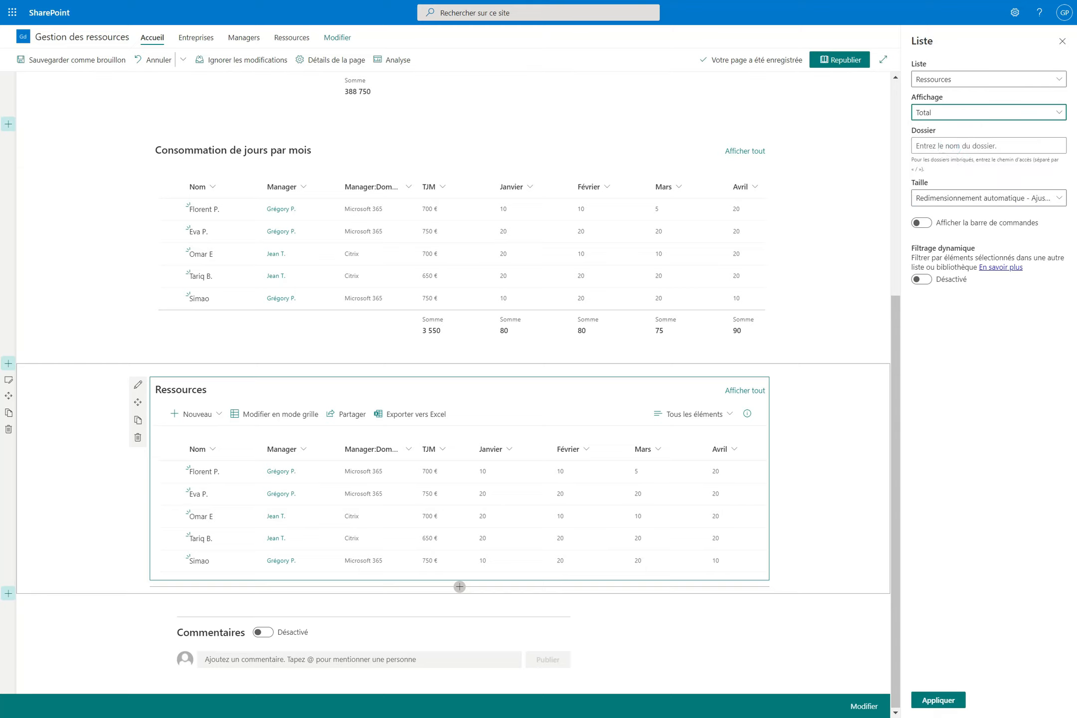
click(937, 701)
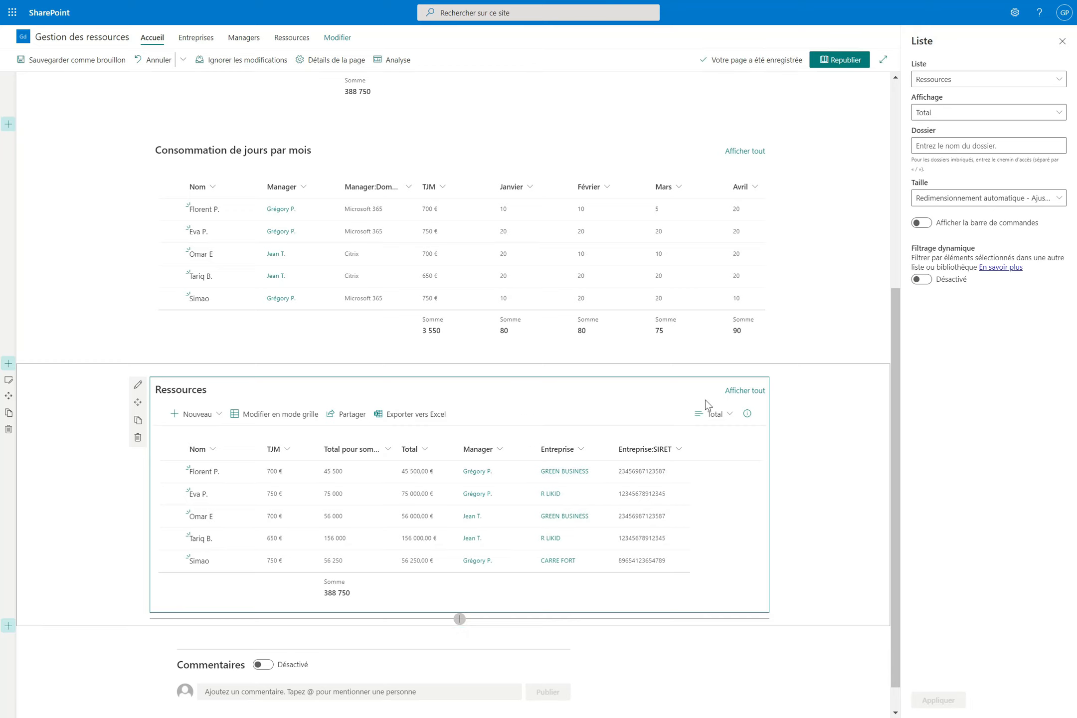
- Hide the new Ressources web part's command bar and enable dynamic filtering on its Manager column
click(921, 222)
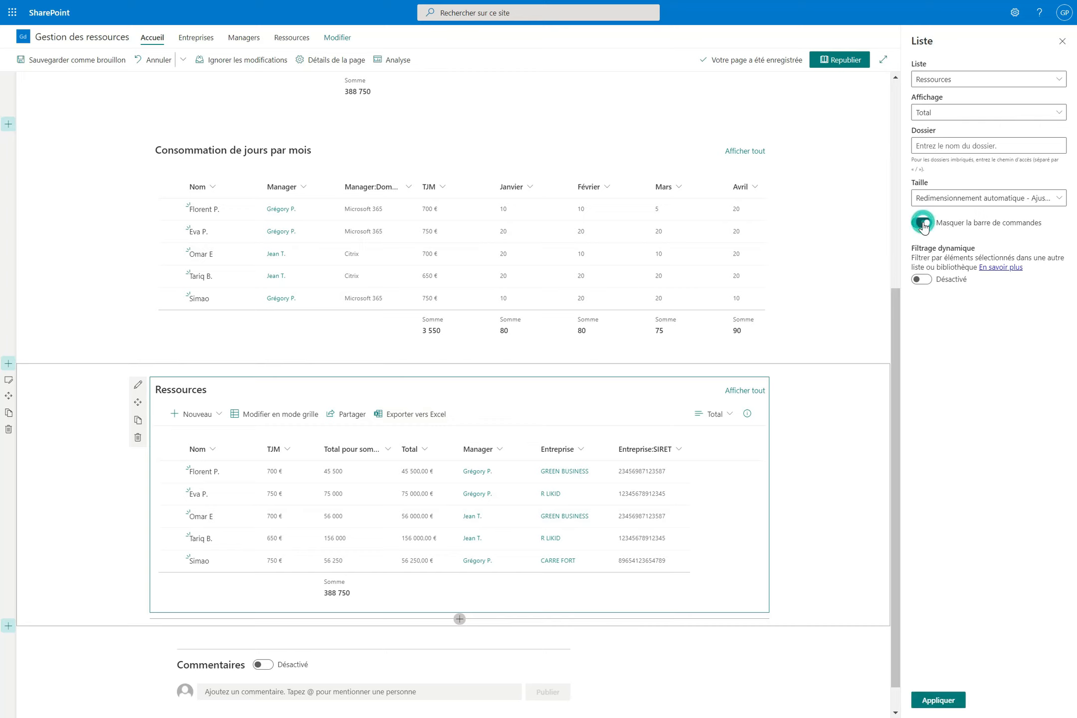
click(922, 281)
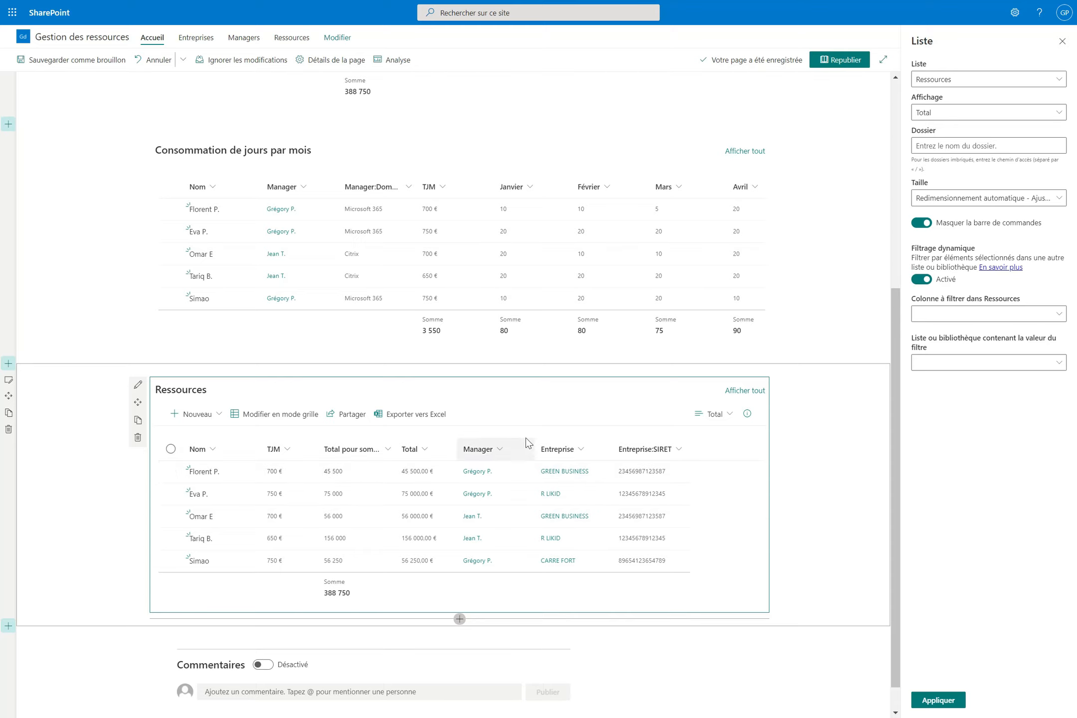
click(970, 314)
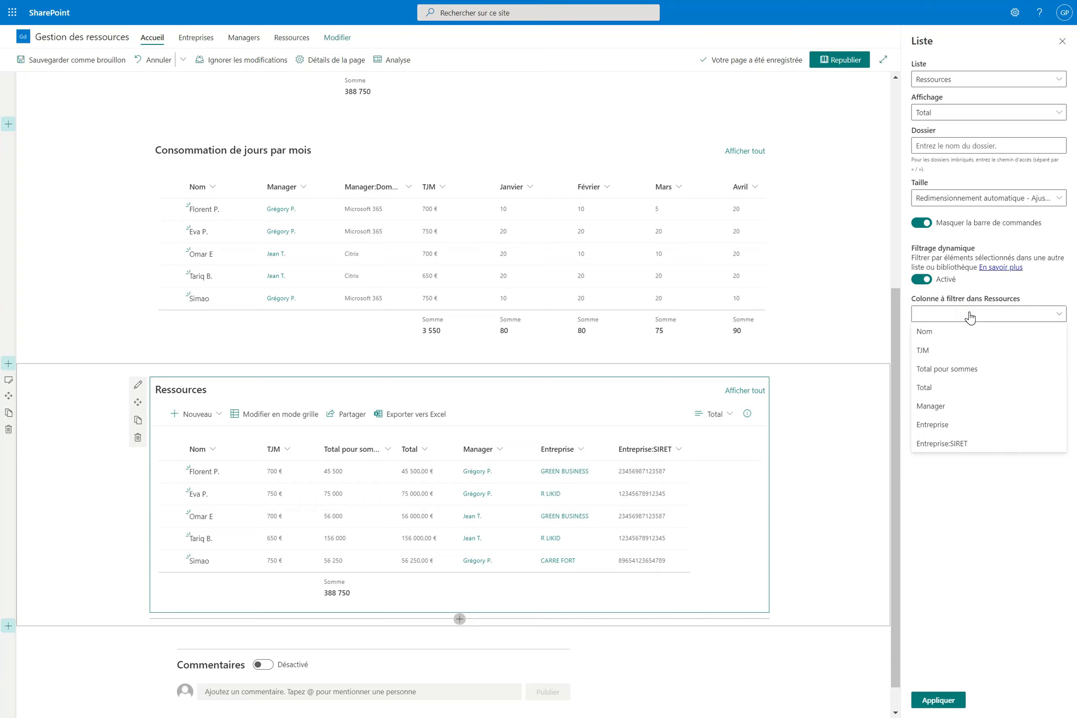
click(949, 406)
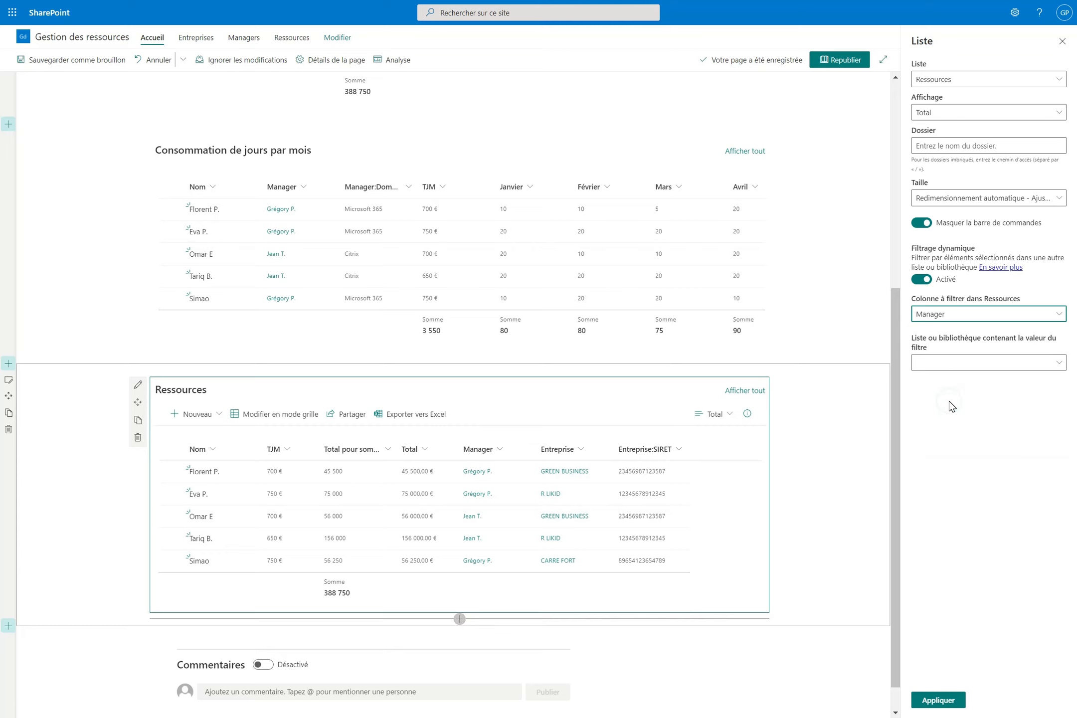
- Take the filter value from the Nom column of the Managers list, apply the web part settings and republish the page
click(955, 364)
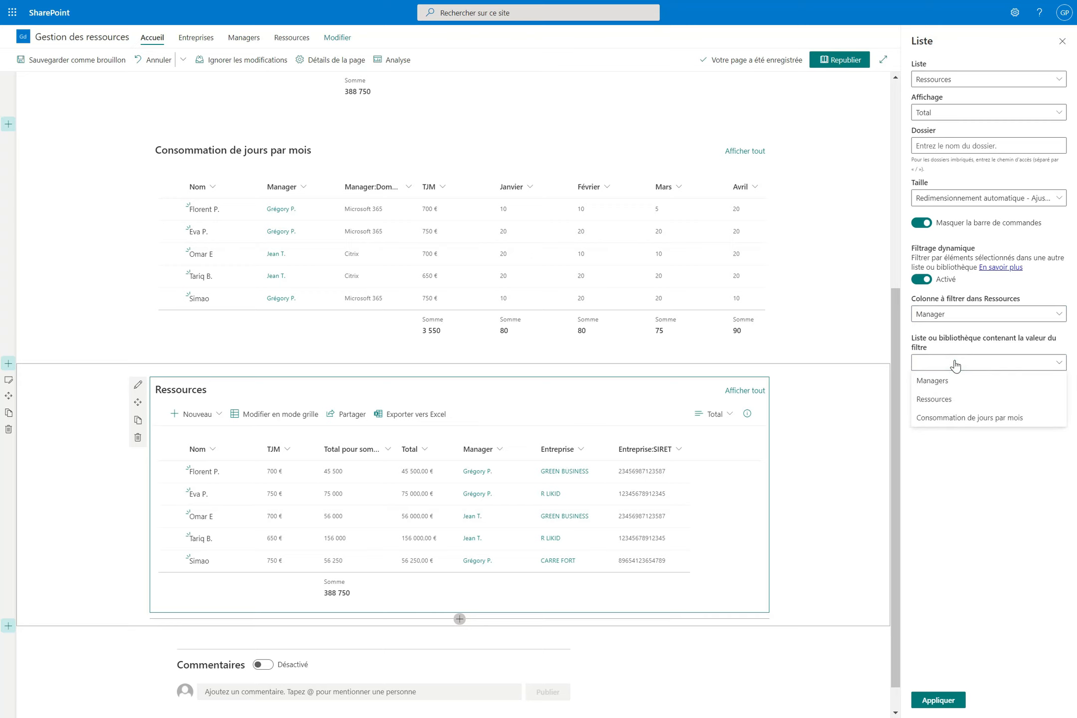
click(945, 380)
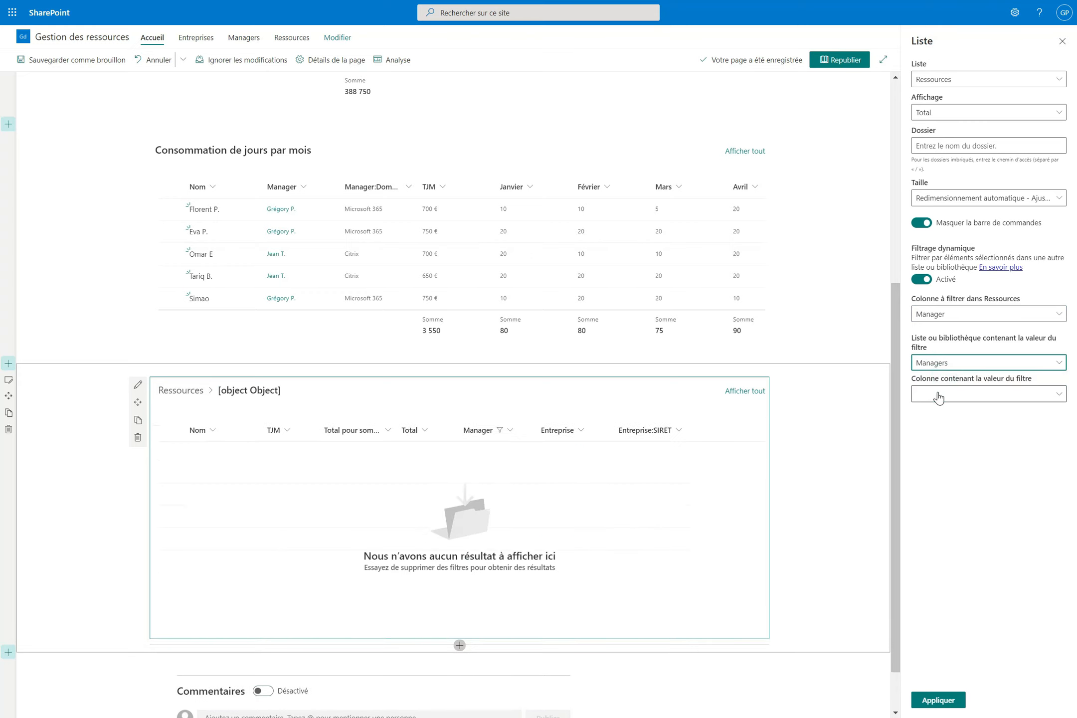
click(939, 398)
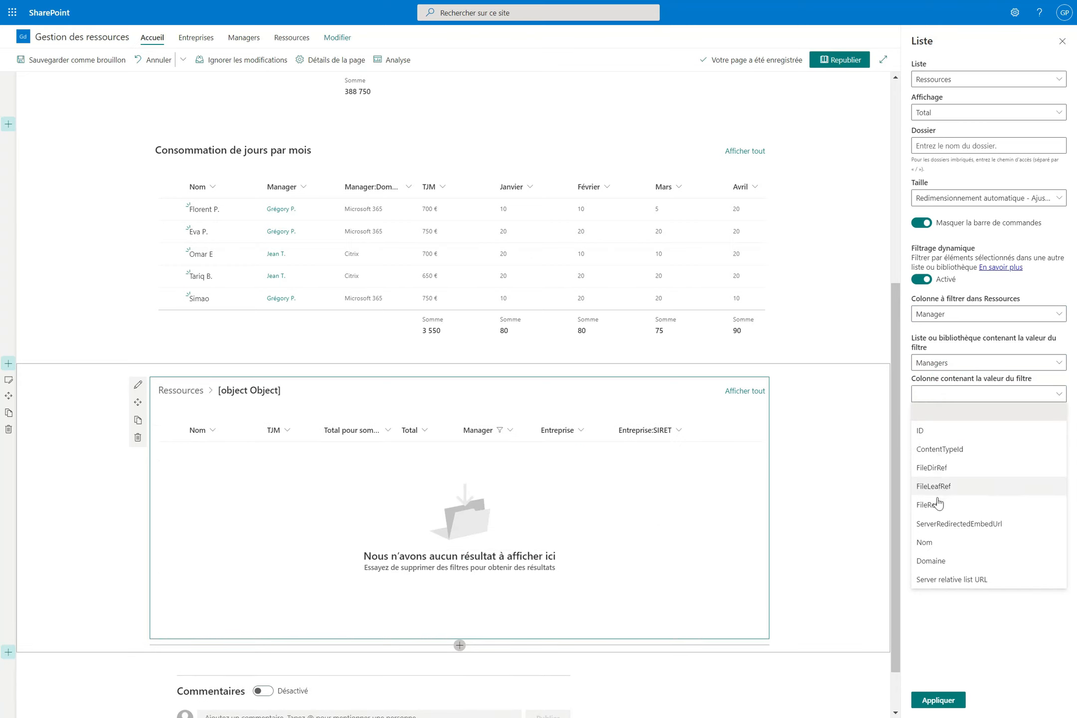
click(931, 542)
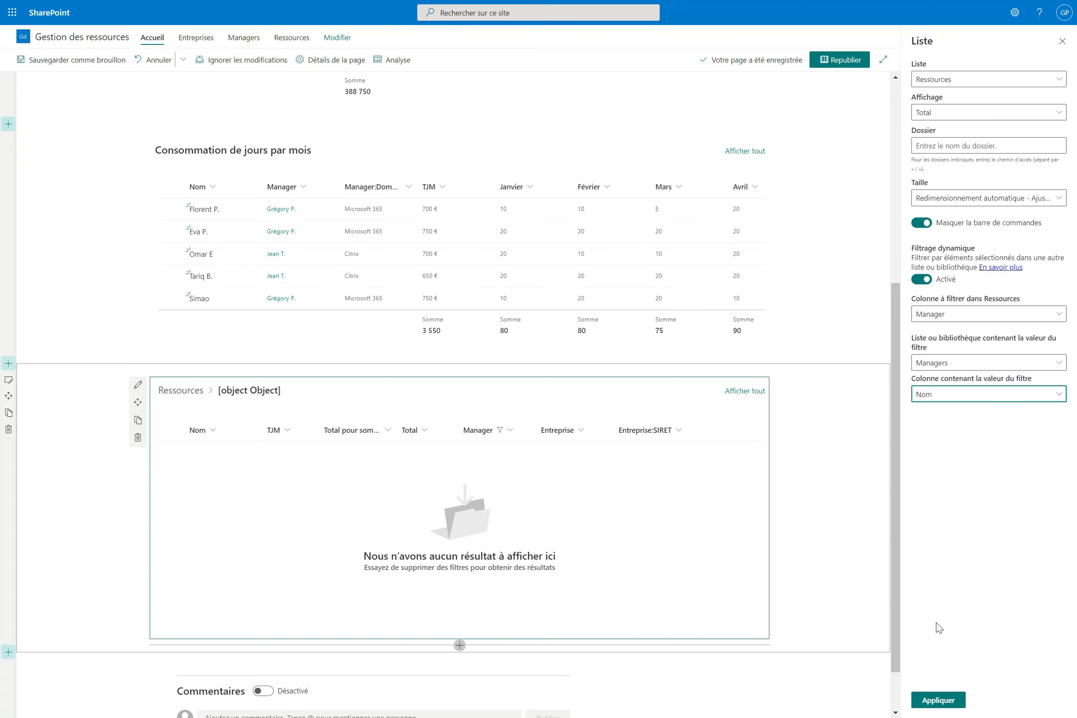
click(934, 700)
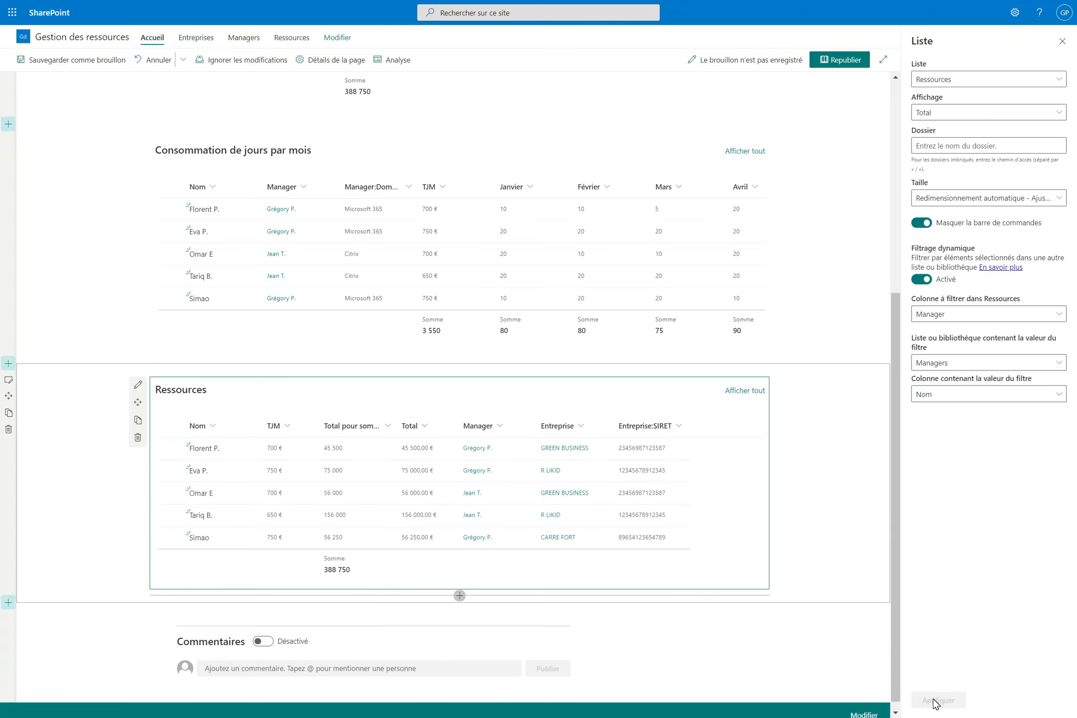
click(849, 62)
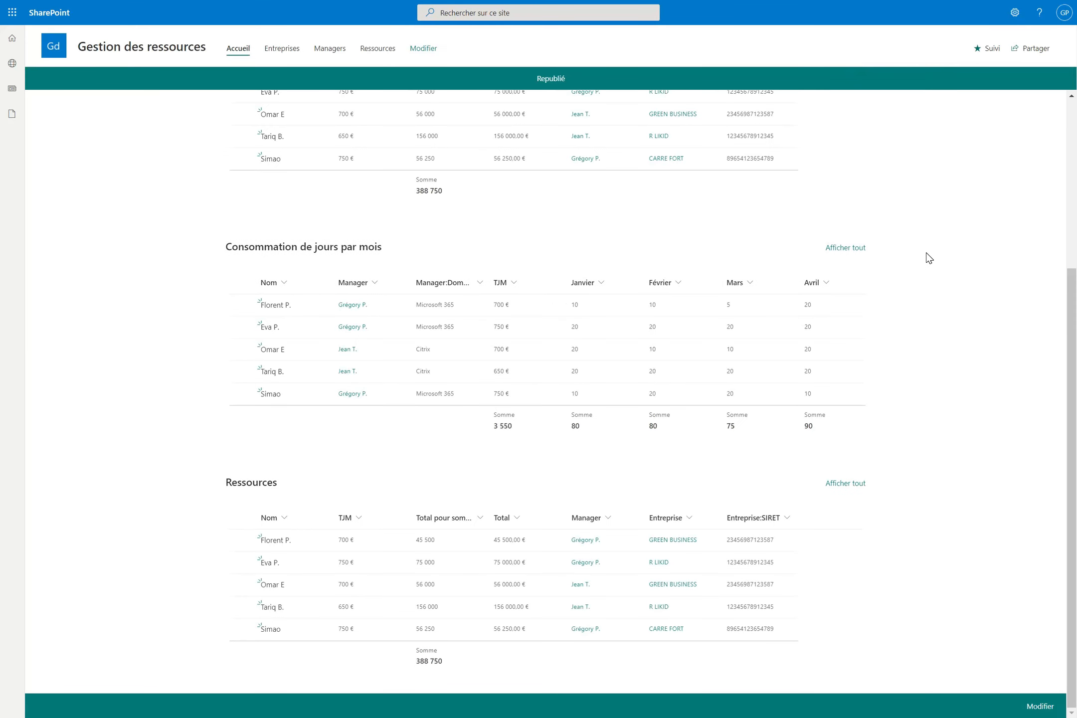
- Check the dynamic filtering of the lists by selecting the Microsoft 365 manager, then switching the selection to the Citrix manager
scroll(925, 252, up, 5)
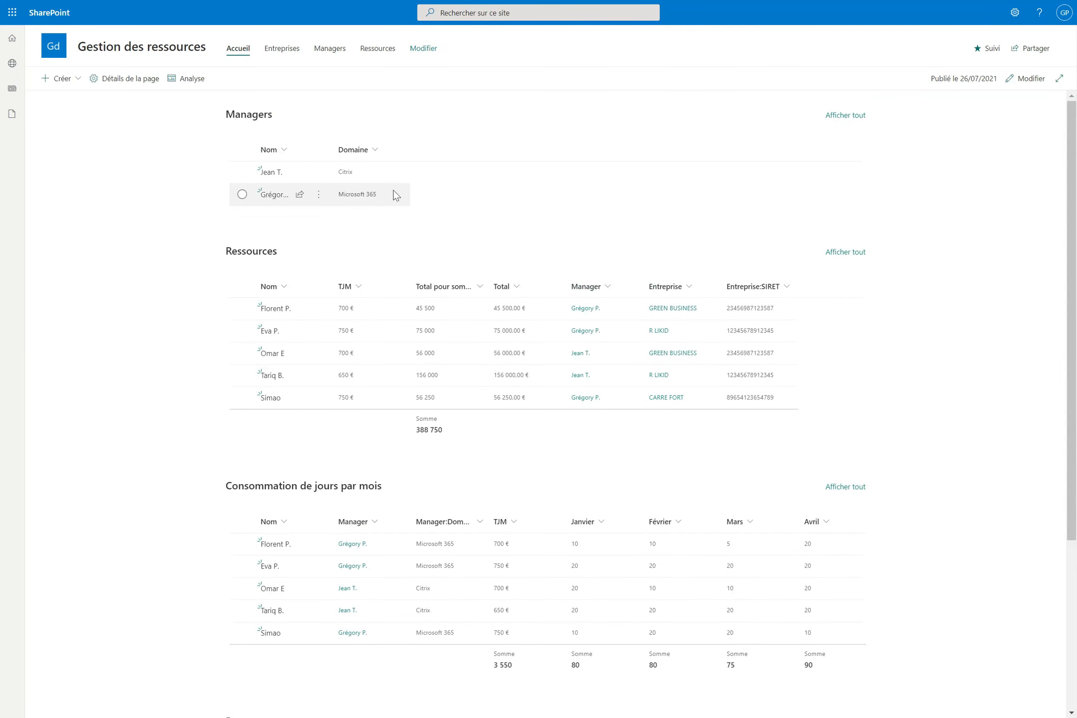
click(242, 195)
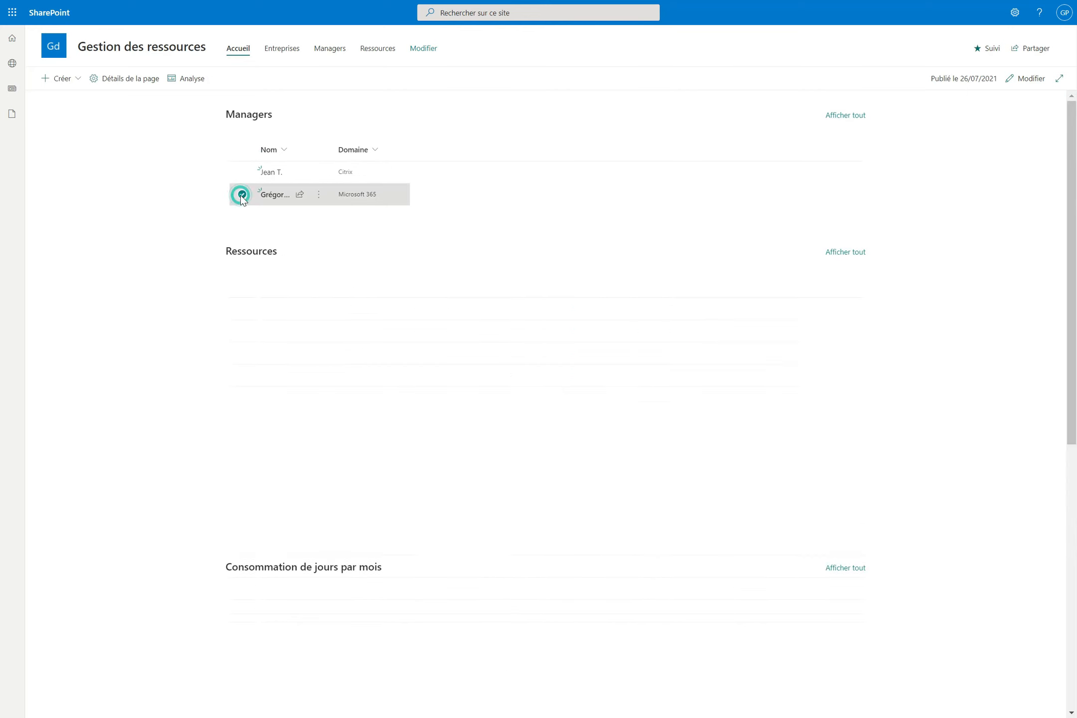
scroll(168, 402, down, 3)
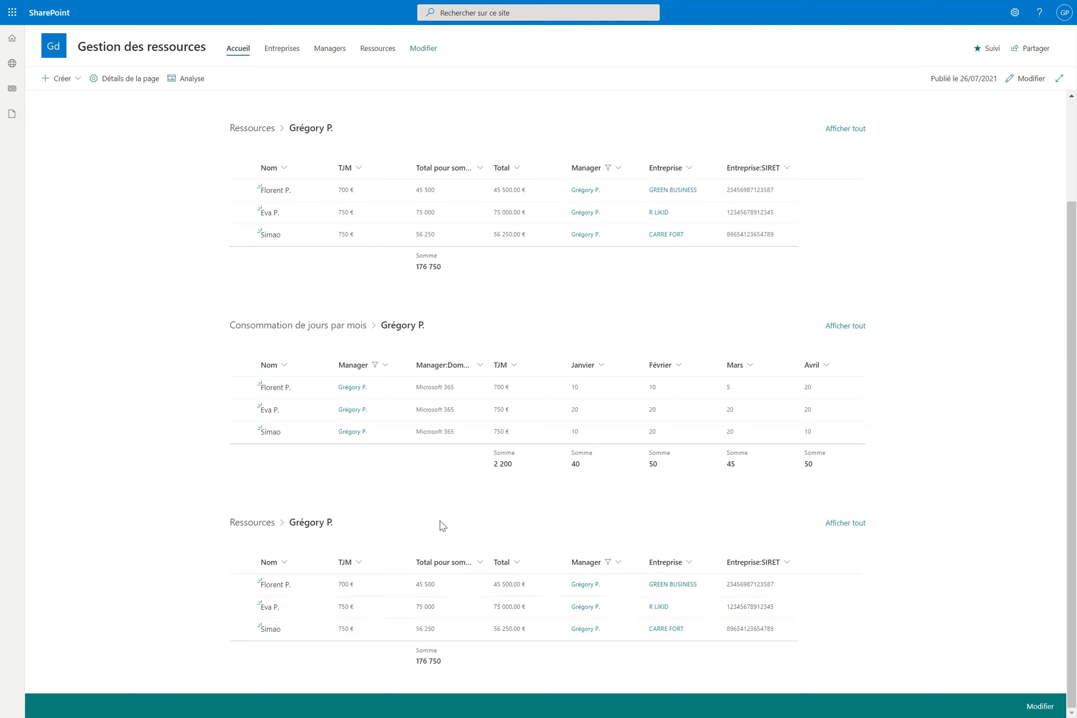
scroll(115, 395, up, 3)
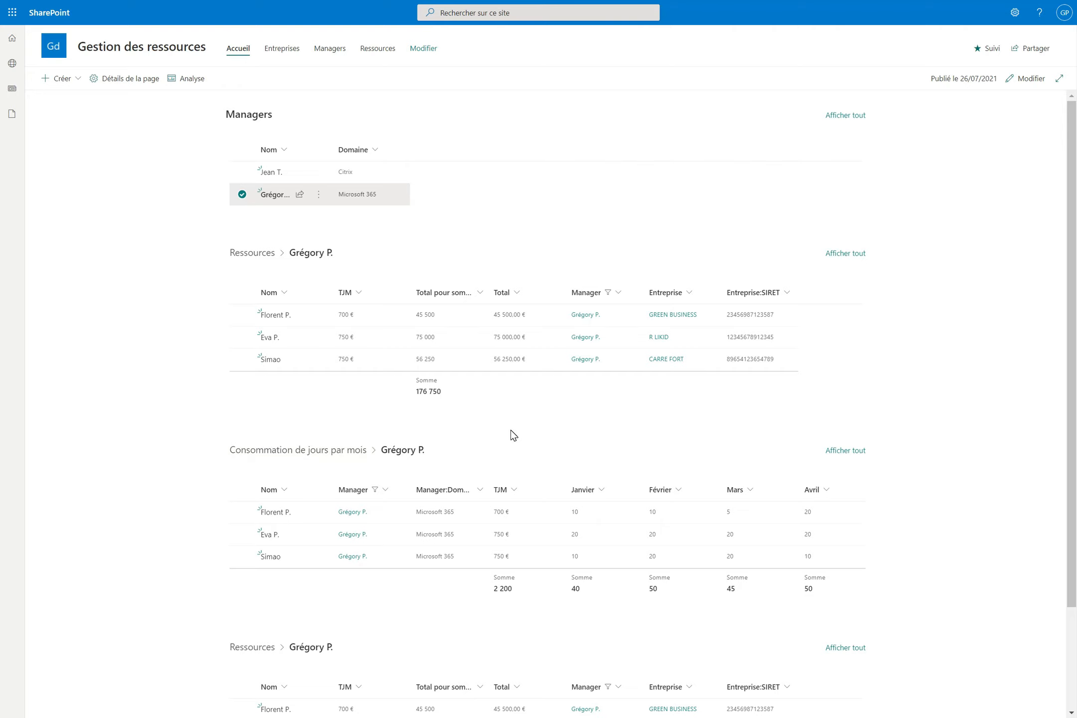
click(242, 172)
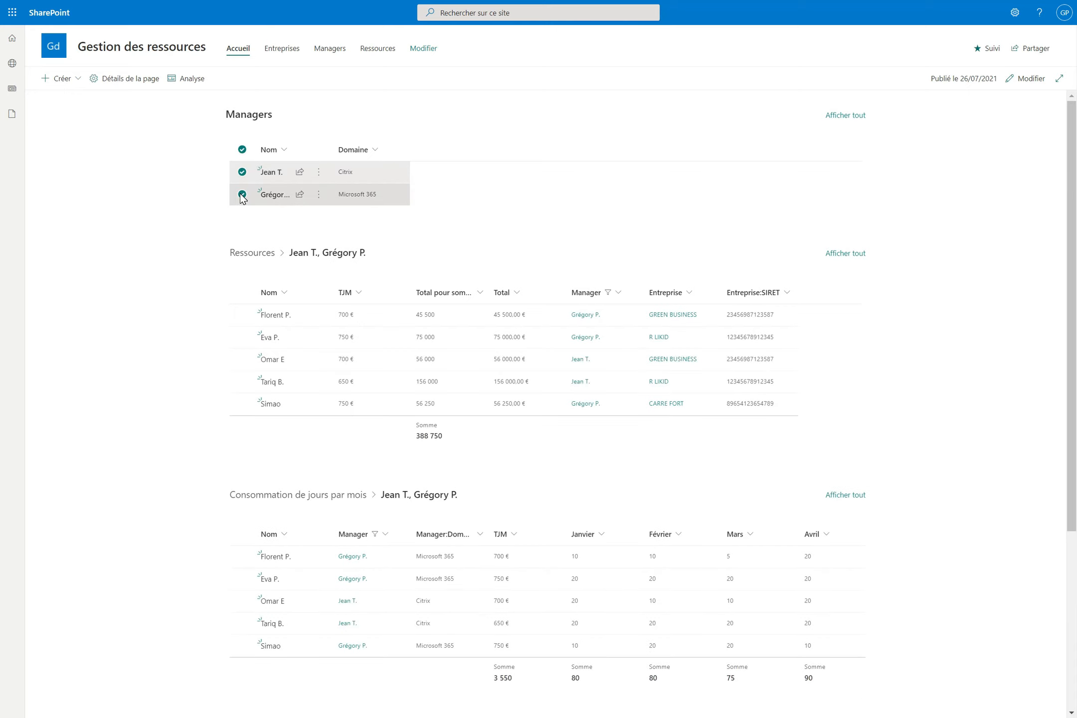
click(242, 195)
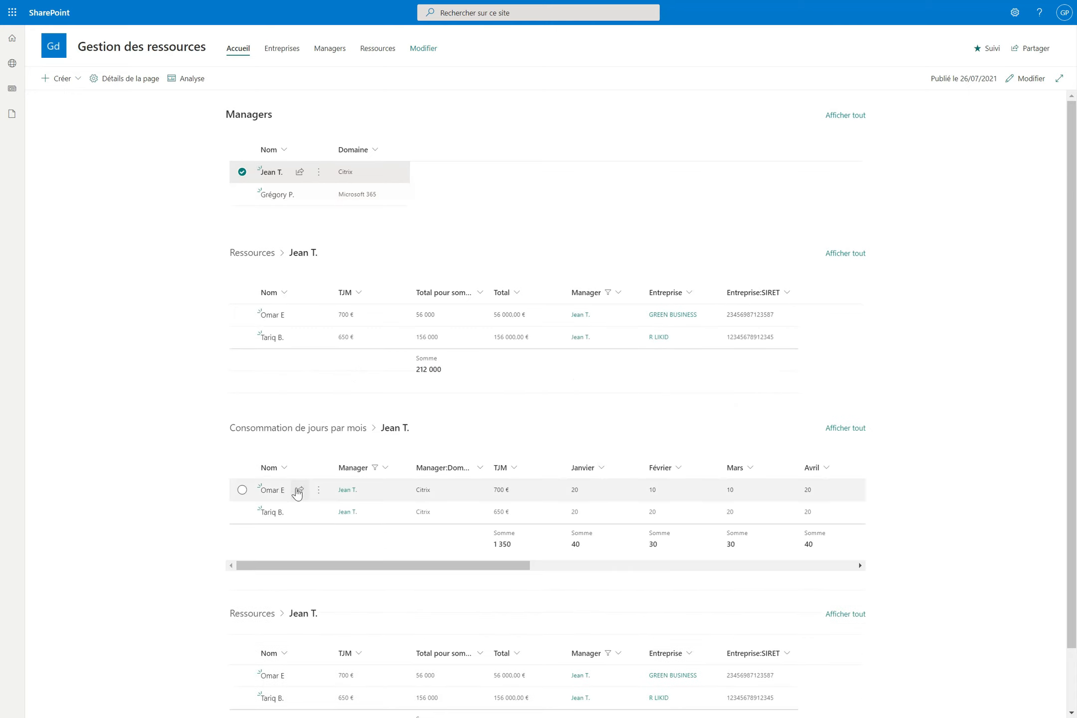